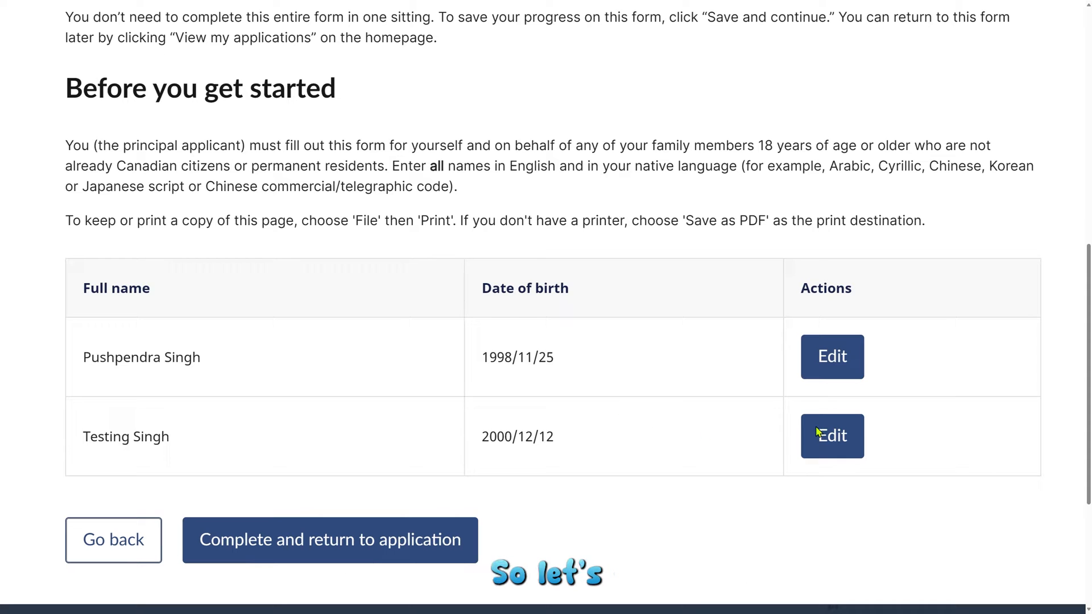
# Step: Open the principal applicant's Schedule A, go to the native-language Full name field, and bring Google alongside
pyautogui.click(833, 365)
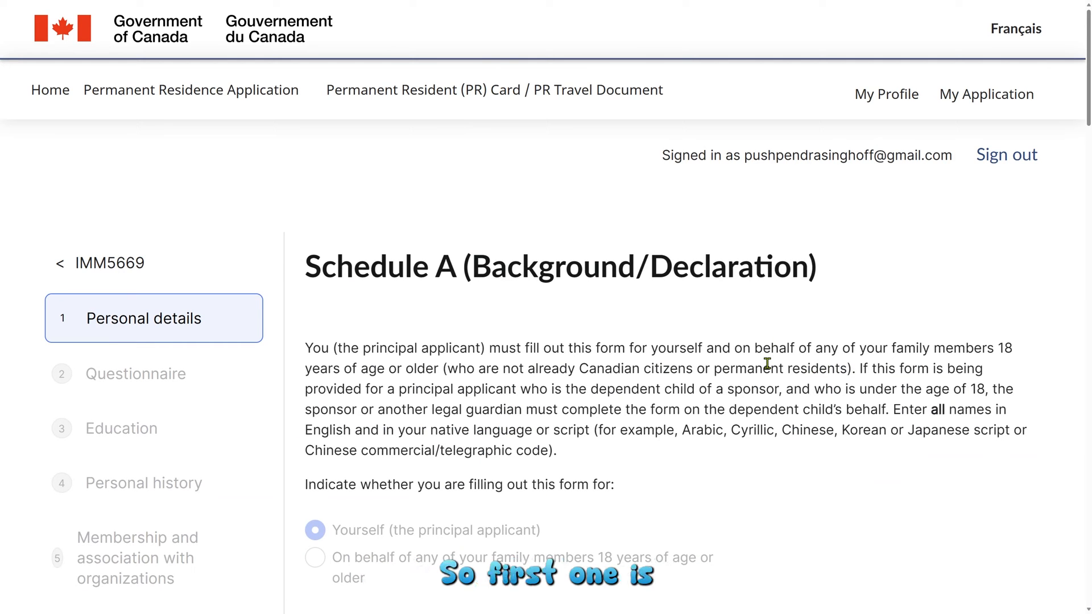
pyautogui.scroll(-3, 767, 363)
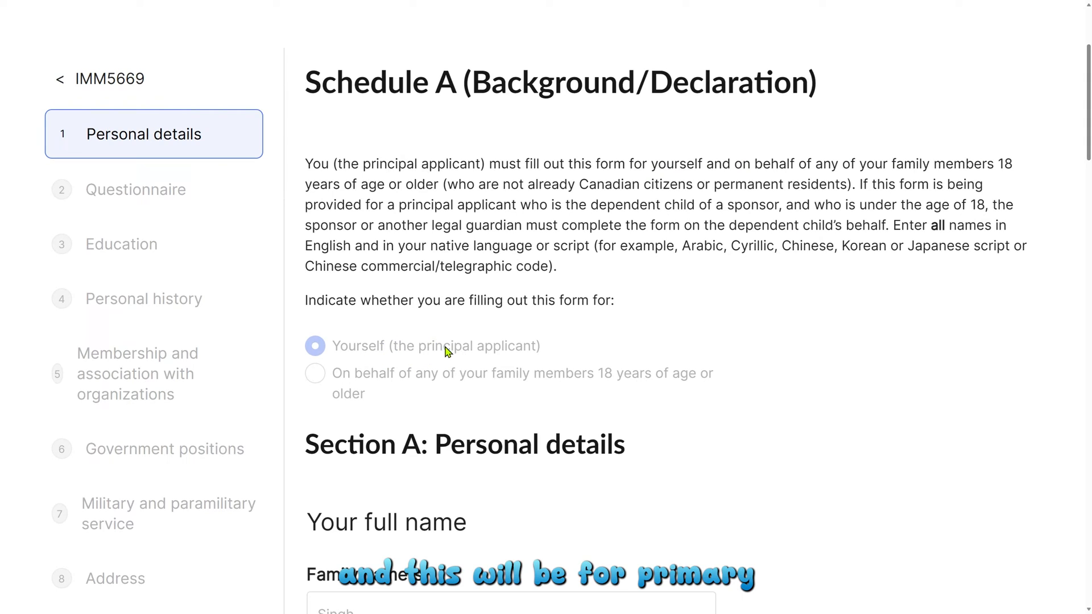
pyautogui.scroll(-8, 447, 351)
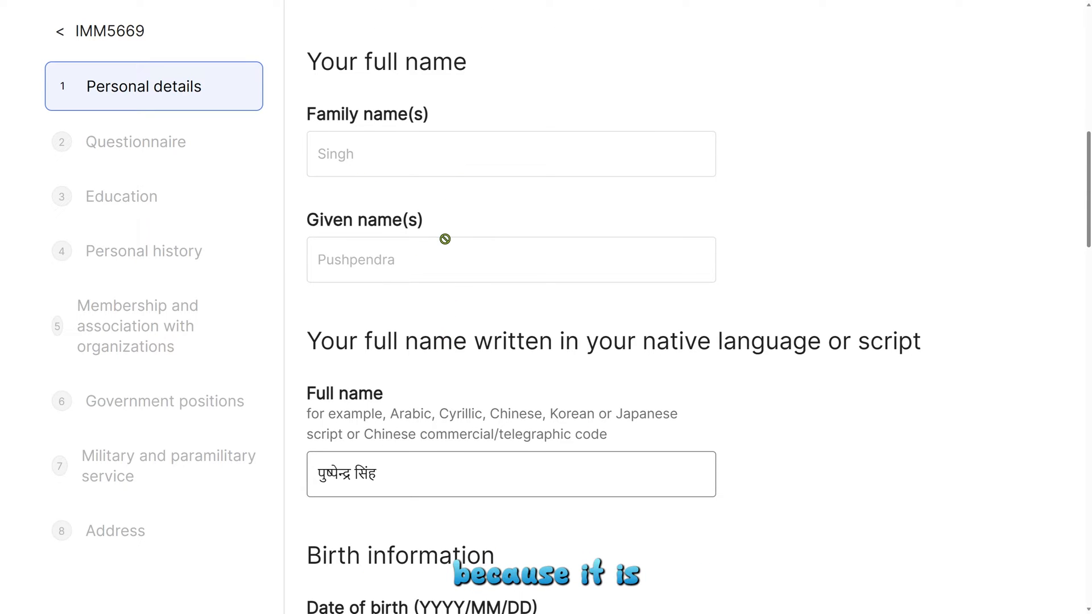
pyautogui.scroll(-5, 446, 240)
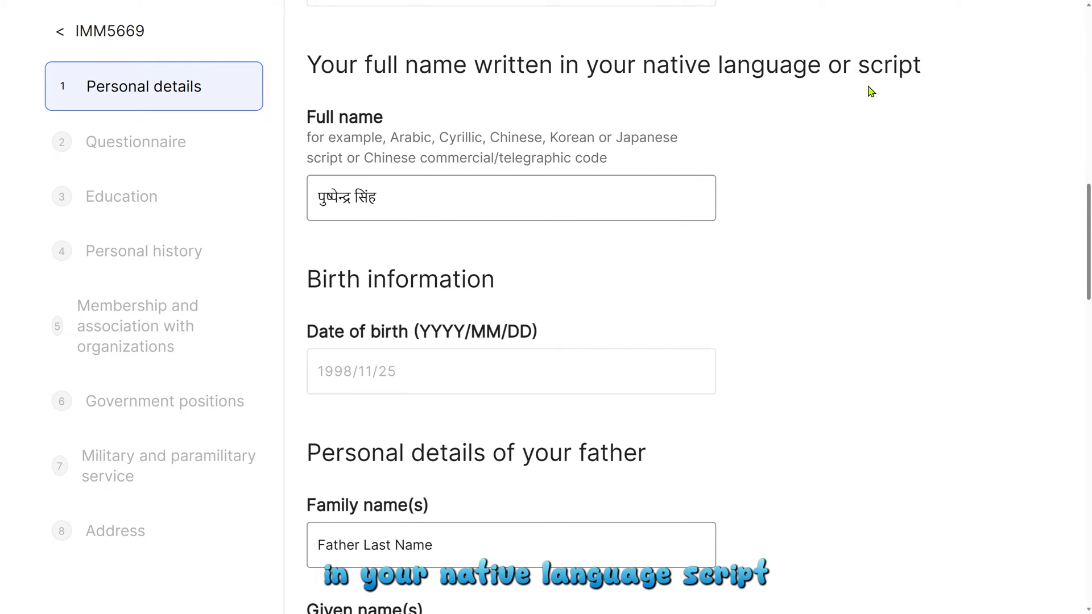
pyautogui.click(507, 201)
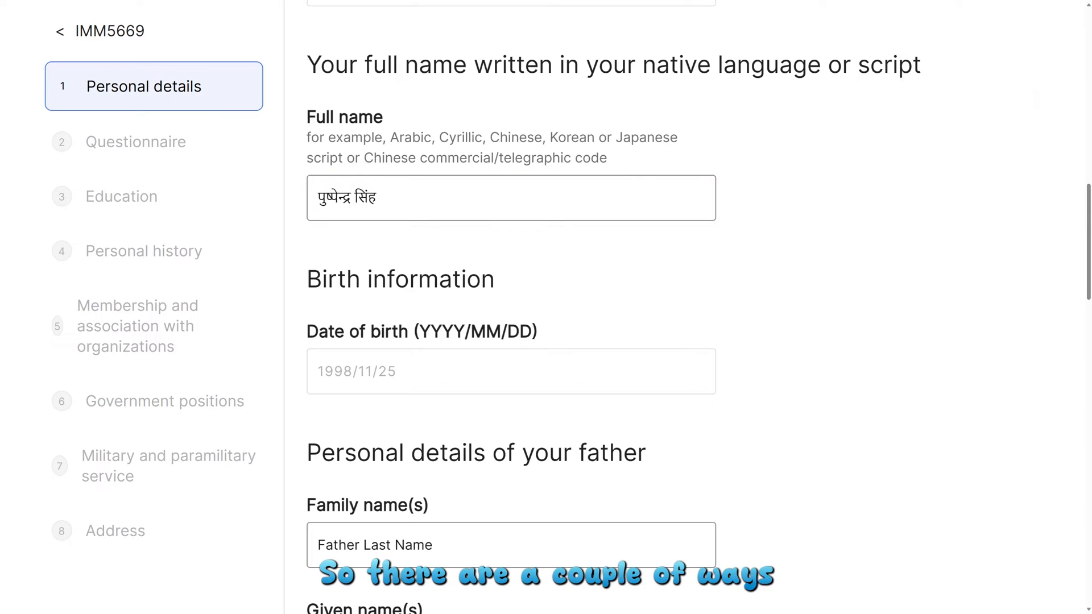
pyautogui.moveTo(1091, 91); pyautogui.dragTo(940, 45)
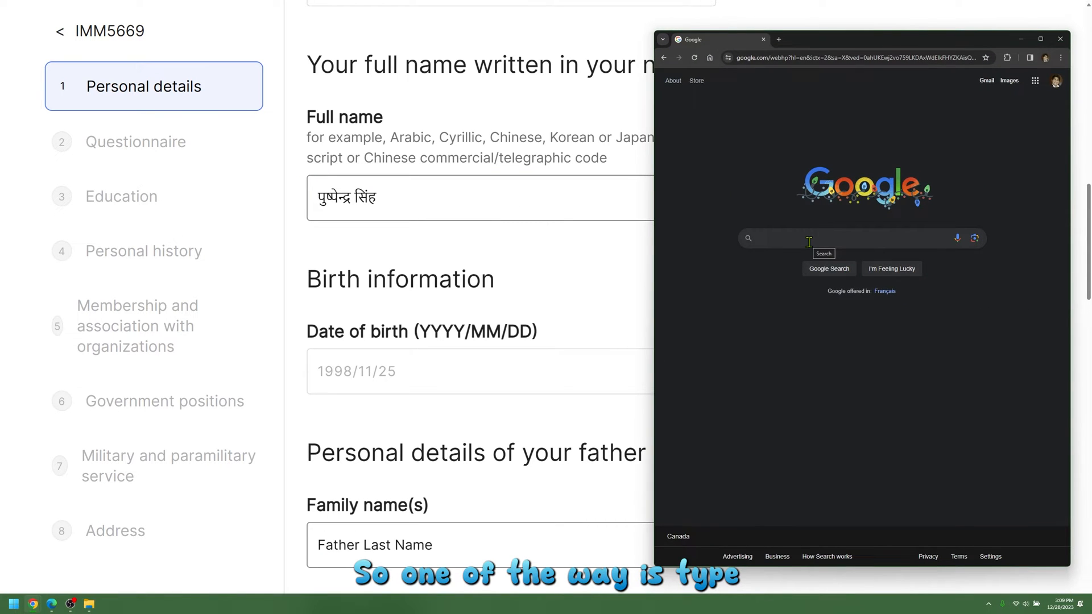
# Step: Search Google for the applicant's name in Hindi and copy the Devanagari spelling from the first result
pyautogui.click(810, 239)
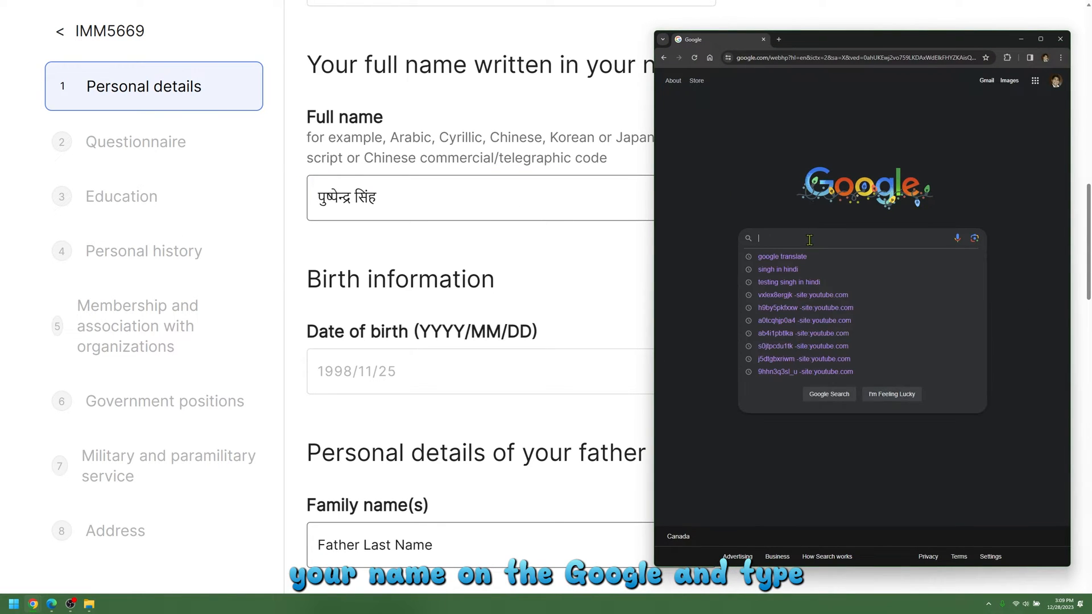
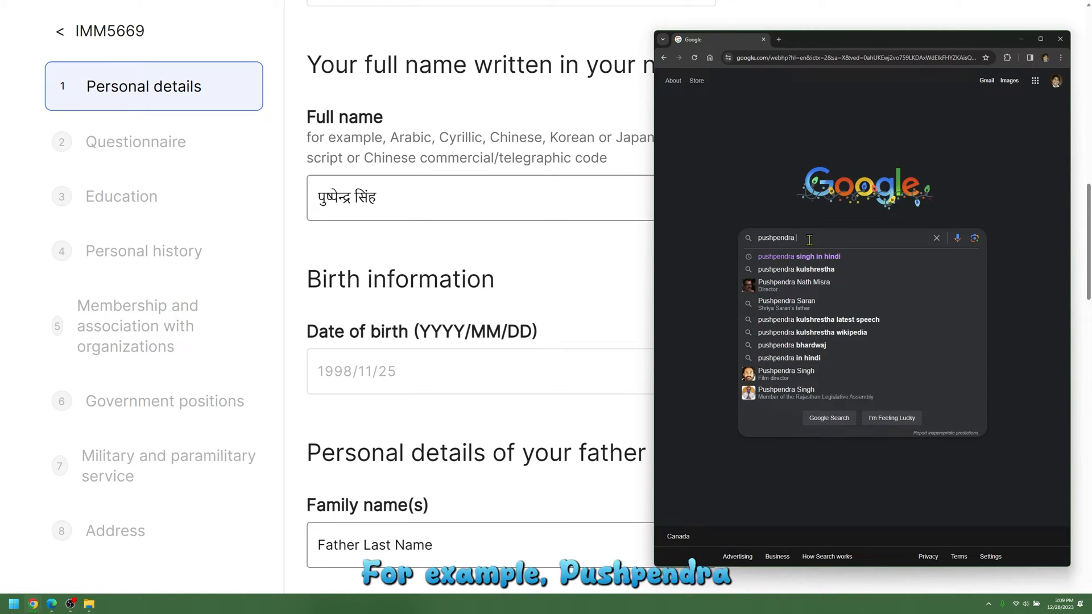
pyautogui.click(815, 259)
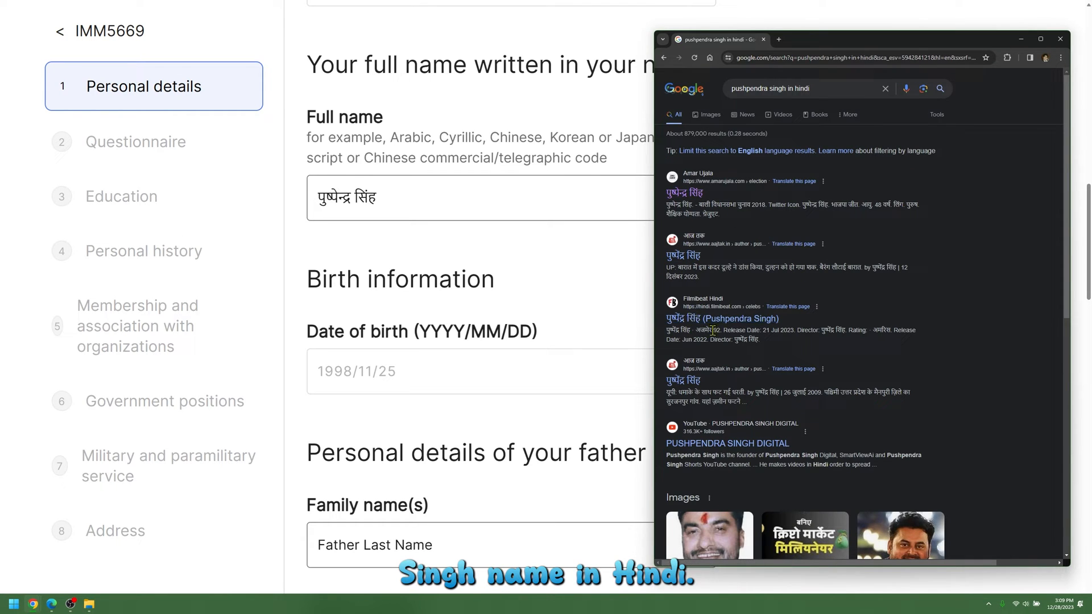
pyautogui.moveTo(729, 196); pyautogui.dragTo(661, 198)
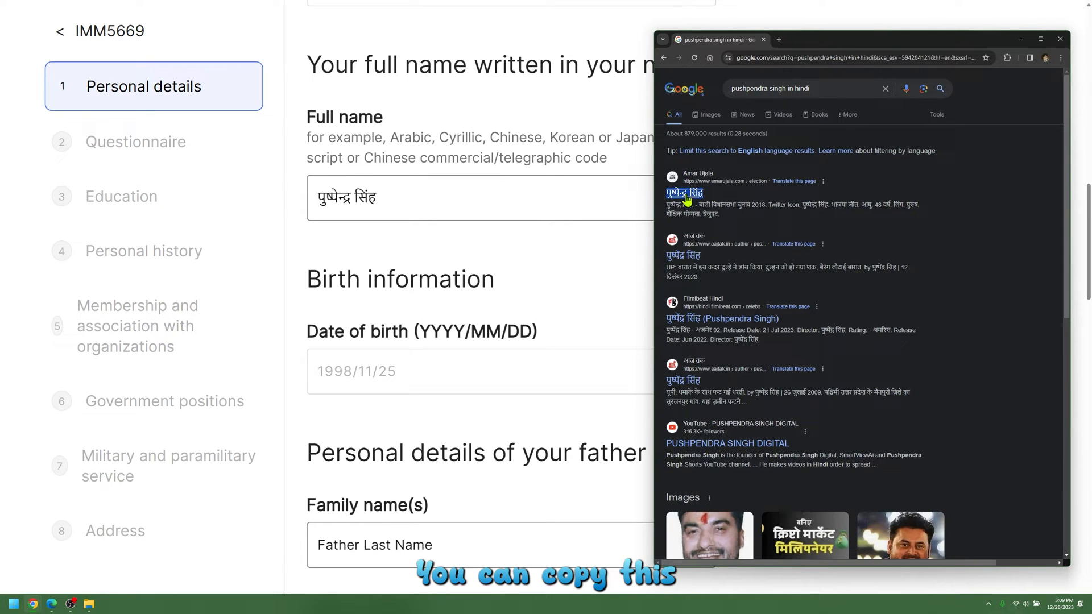
pyautogui.rightClick(686, 195)
pyautogui.click(700, 277)
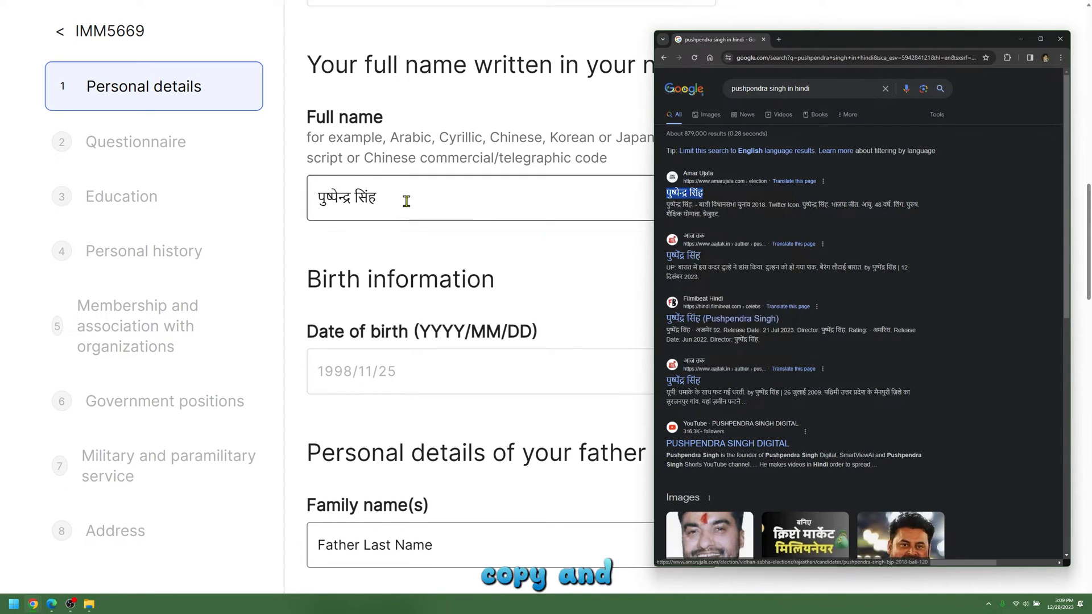
# Step: Replace the native-script Full name field's text with the copied Hindi name
pyautogui.click(407, 199)
pyautogui.moveTo(408, 200); pyautogui.dragTo(296, 197)
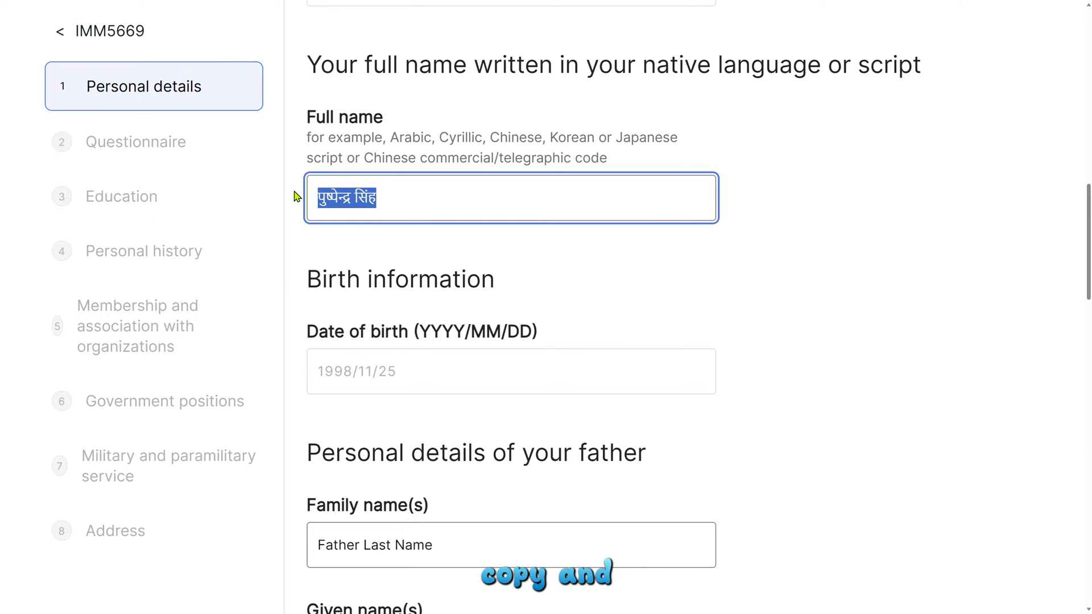
pyautogui.press('BackSpace')
pyautogui.rightClick(324, 192)
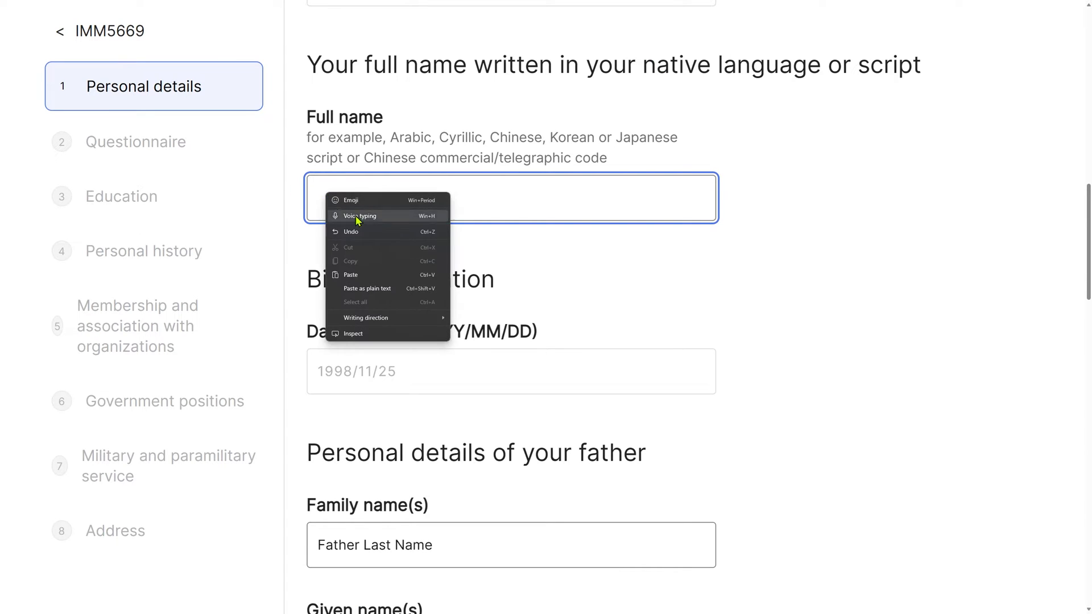
pyautogui.click(366, 276)
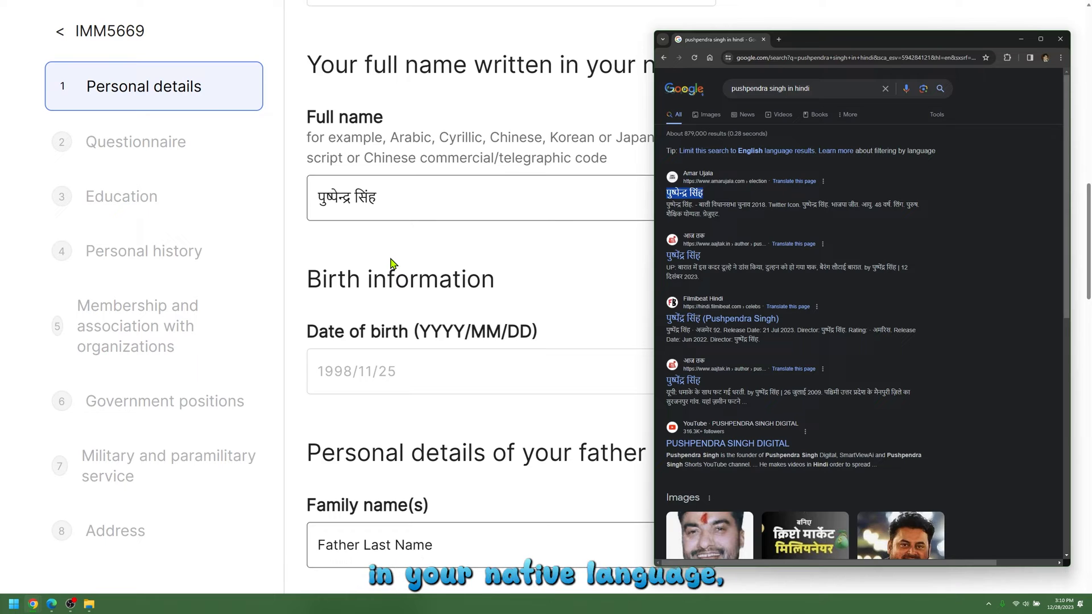
pyautogui.click(885, 88)
# Step: Translate the applicant's full name from English to Hindi in Google Translate
pyautogui.click(799, 106)
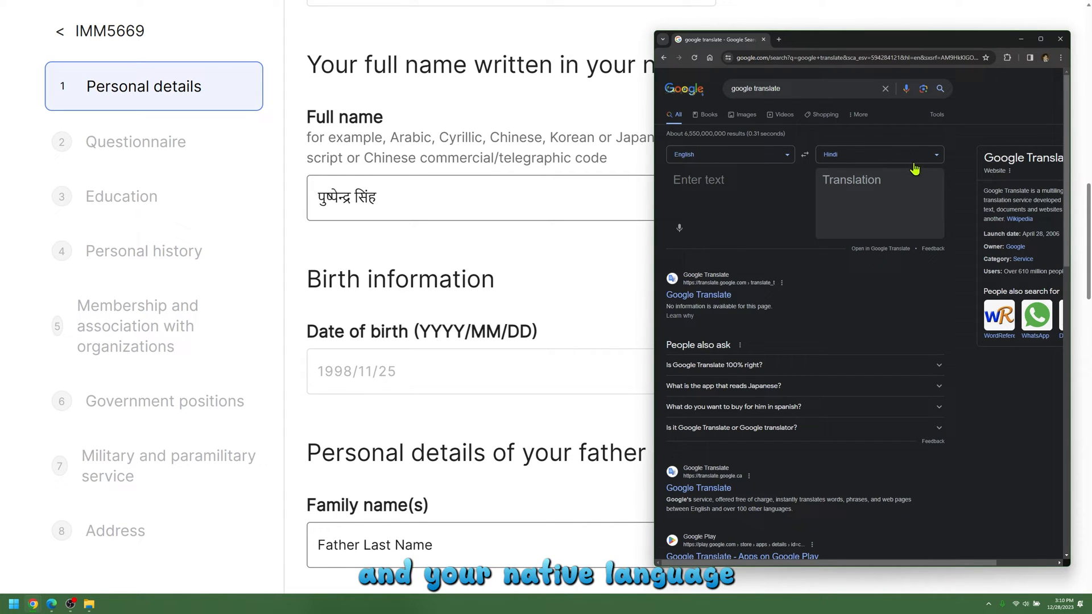
pyautogui.click(734, 187)
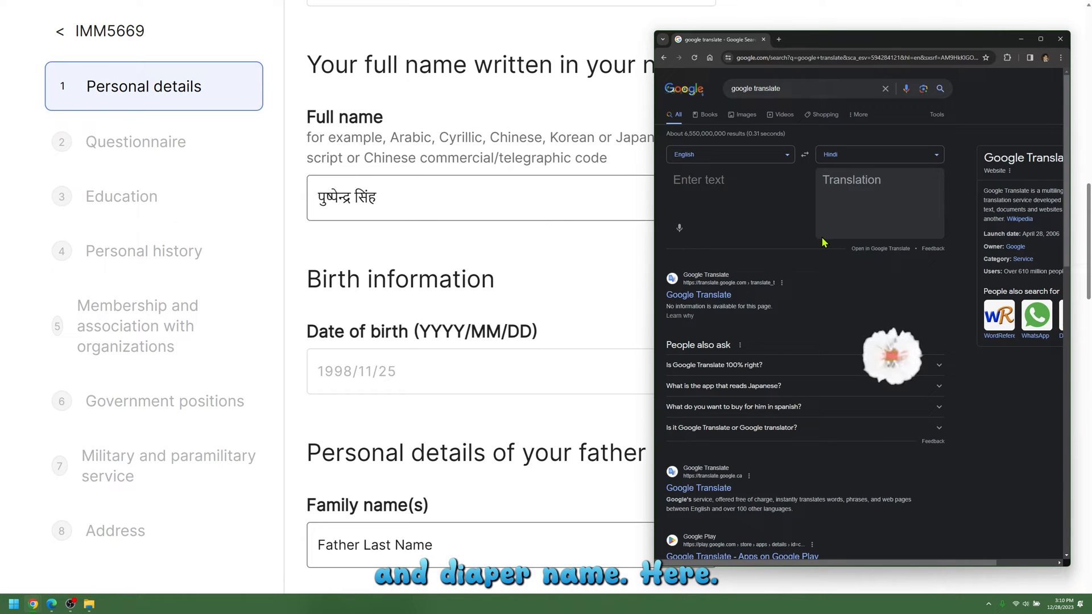
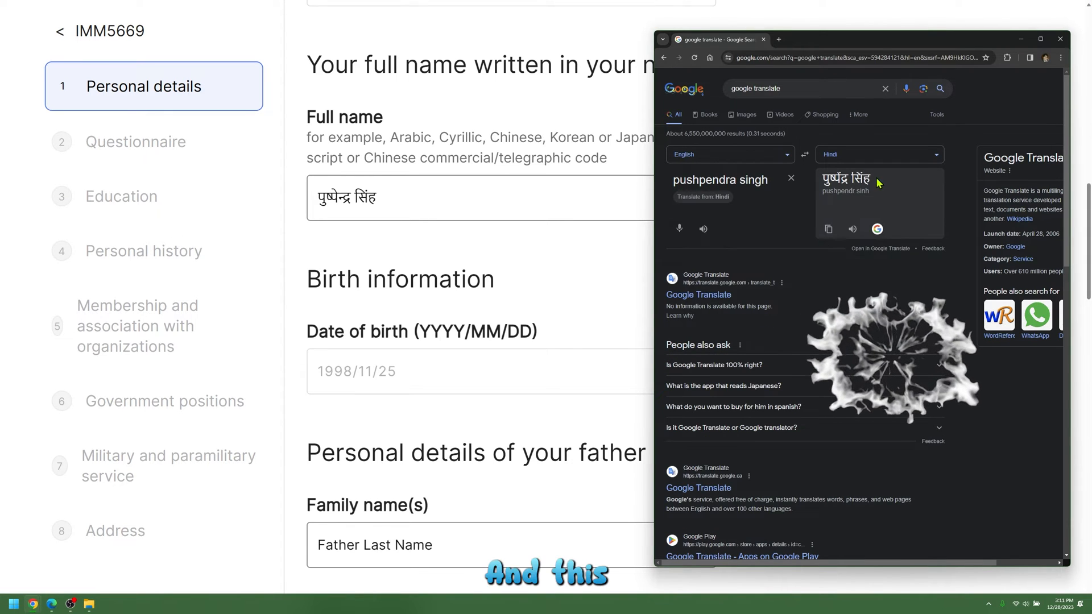
pyautogui.moveTo(878, 181); pyautogui.dragTo(822, 180)
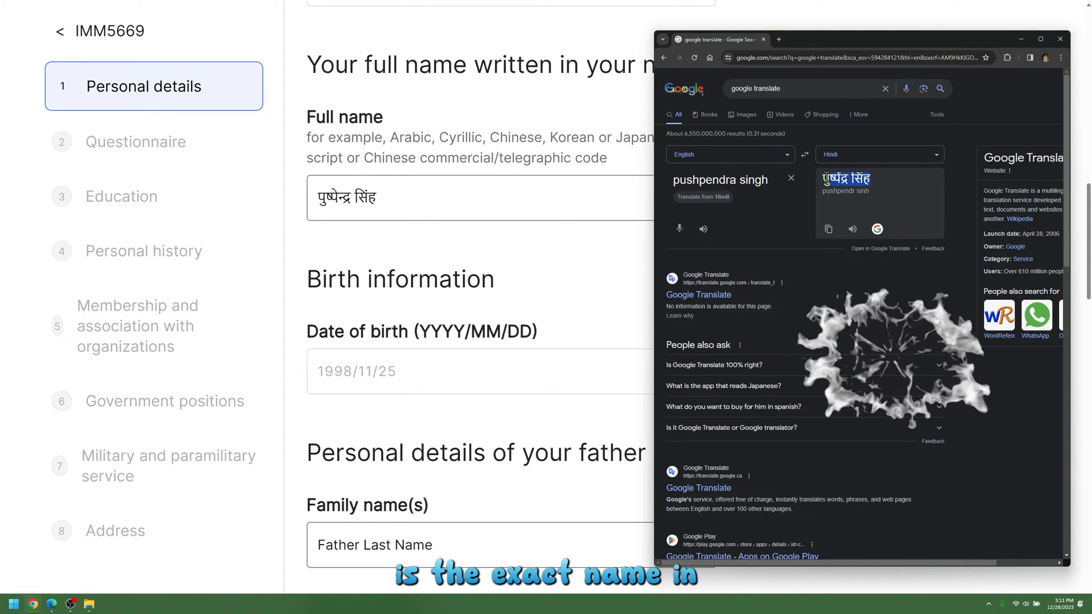
pyautogui.click(843, 206)
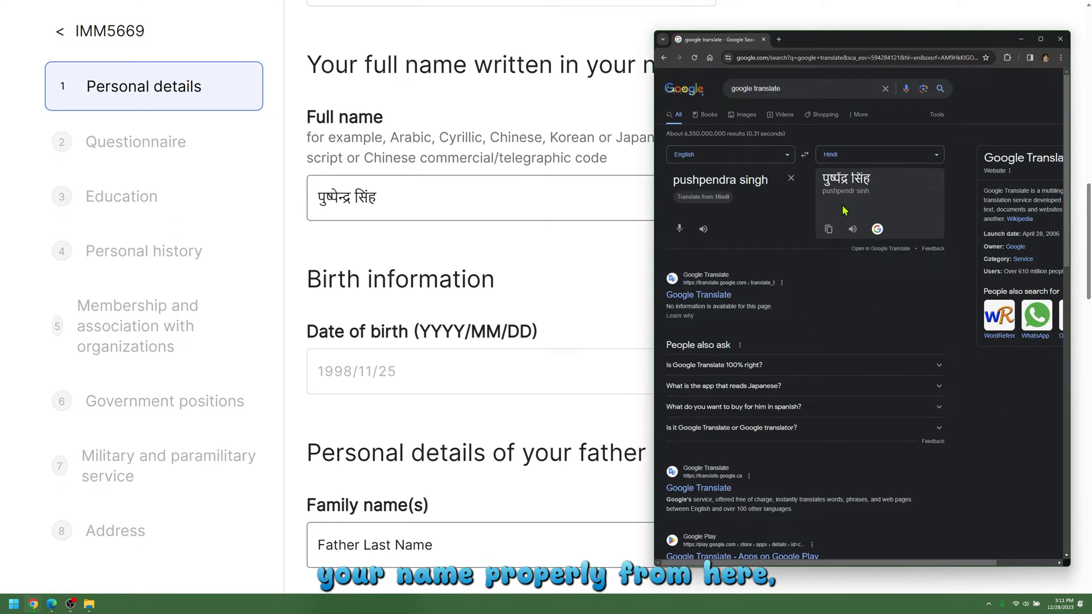
# Step: Respell the English first name and surname to refine the Hindi translation
pyautogui.tripleClick(738, 181)
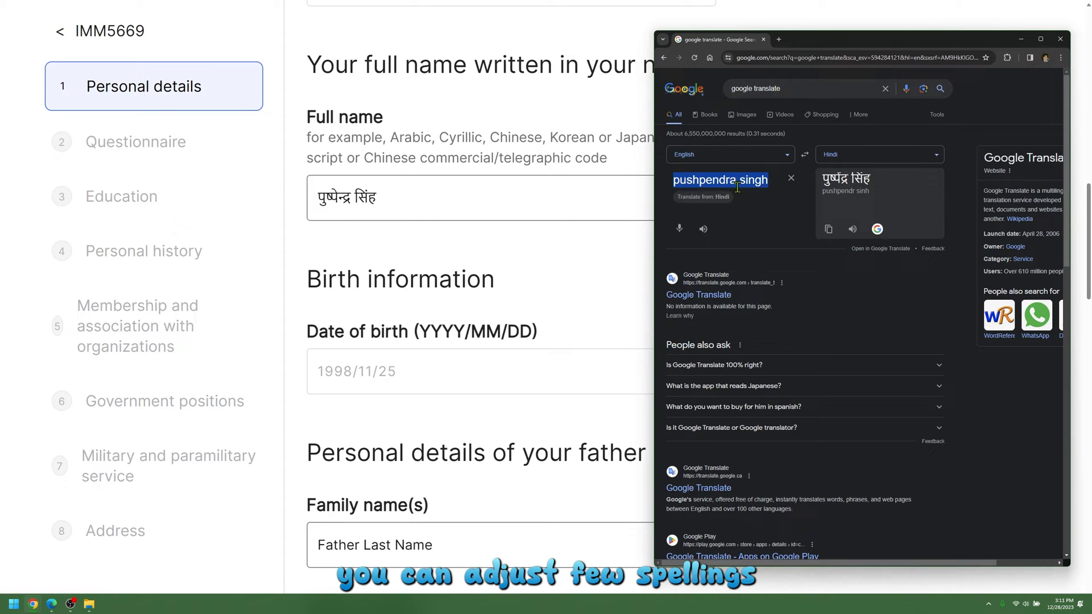
pyautogui.click(738, 181)
pyautogui.press('BackSpace')
pyautogui.press('BackSpace')
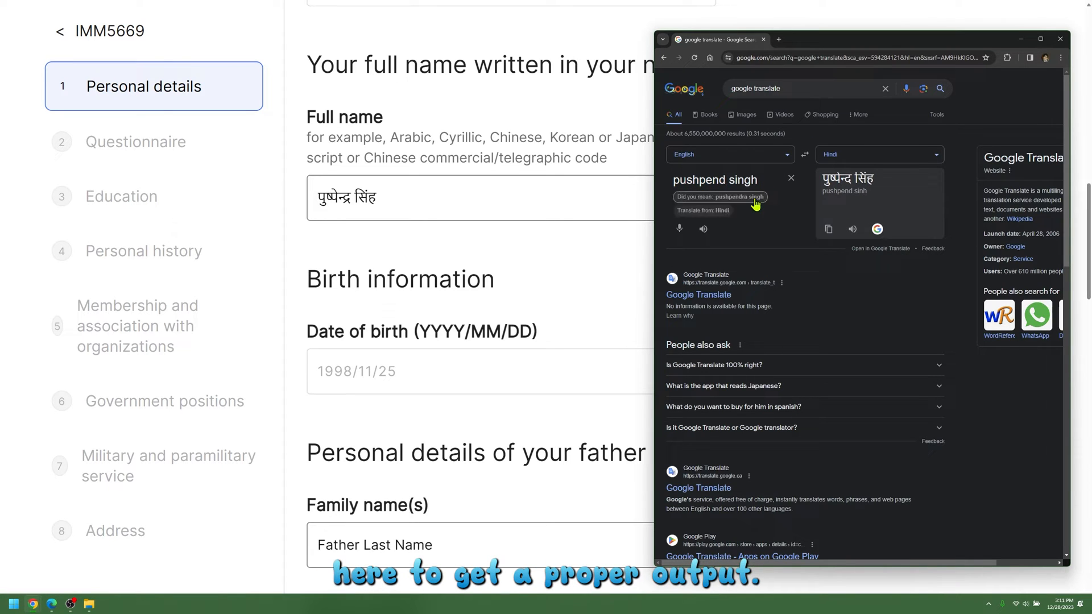
pyautogui.write('er')
pyautogui.click(757, 181)
pyautogui.press('BackSpace')
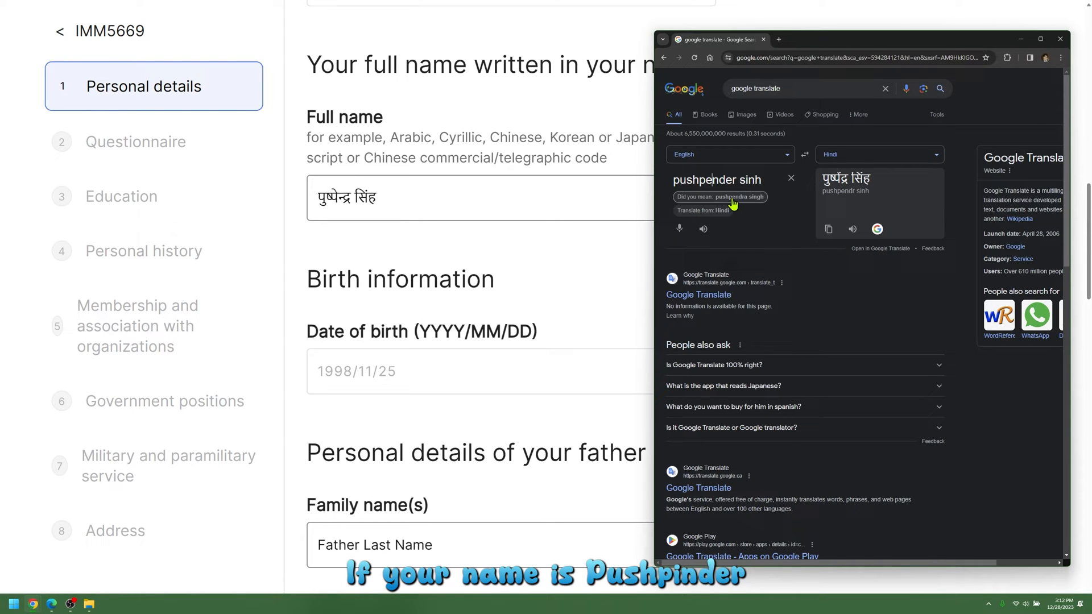
pyautogui.press('BackSpace')
pyautogui.write('i')
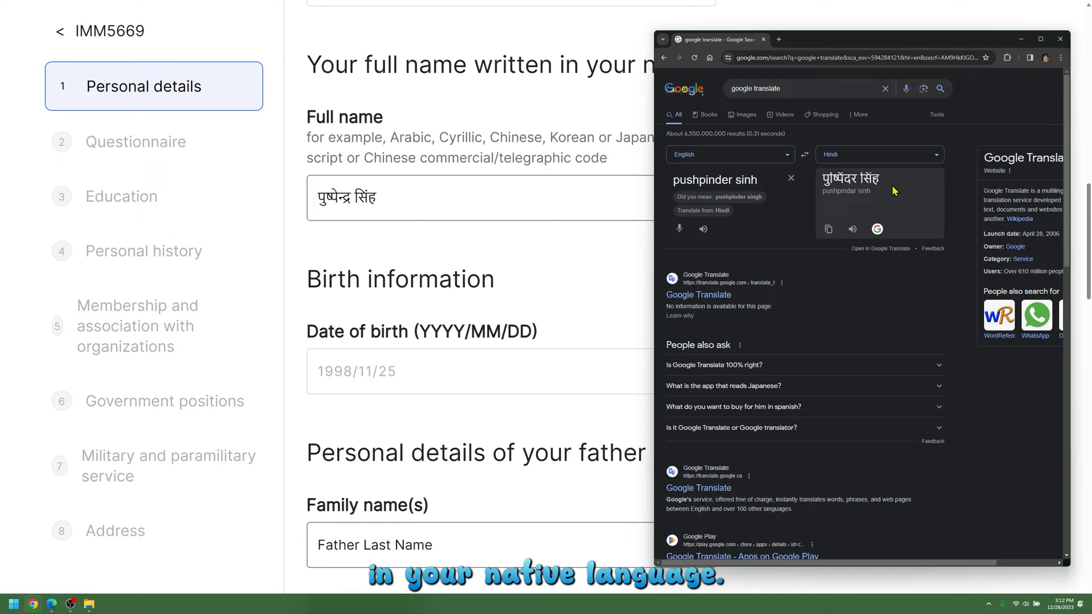
# Step: Copy the new Hindi output and replace the form's native-script Full name with it
pyautogui.moveTo(884, 180); pyautogui.dragTo(823, 178)
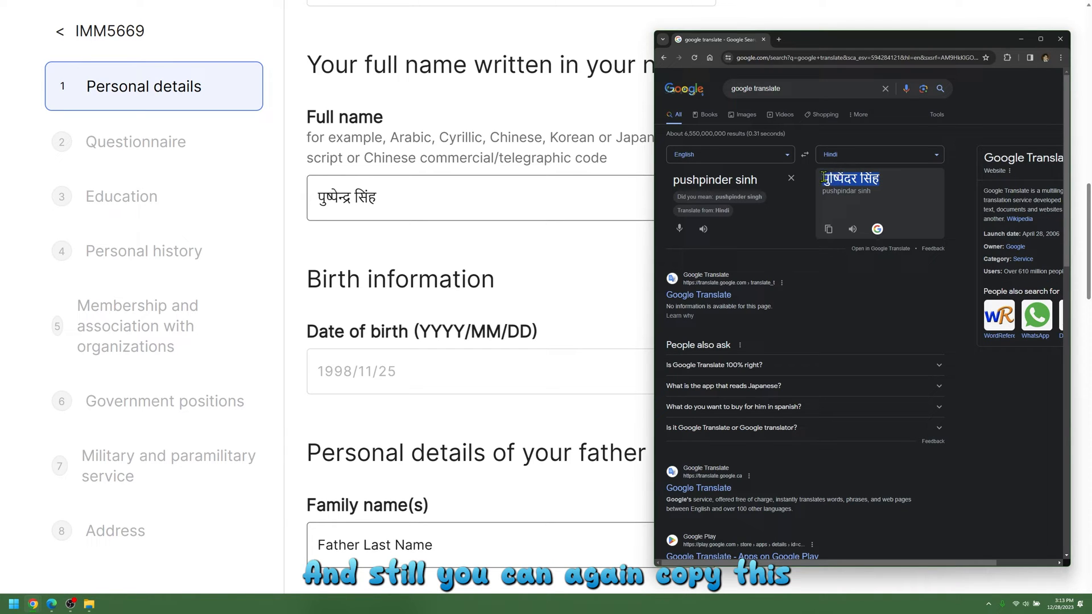
pyautogui.rightClick(849, 183)
pyautogui.click(864, 195)
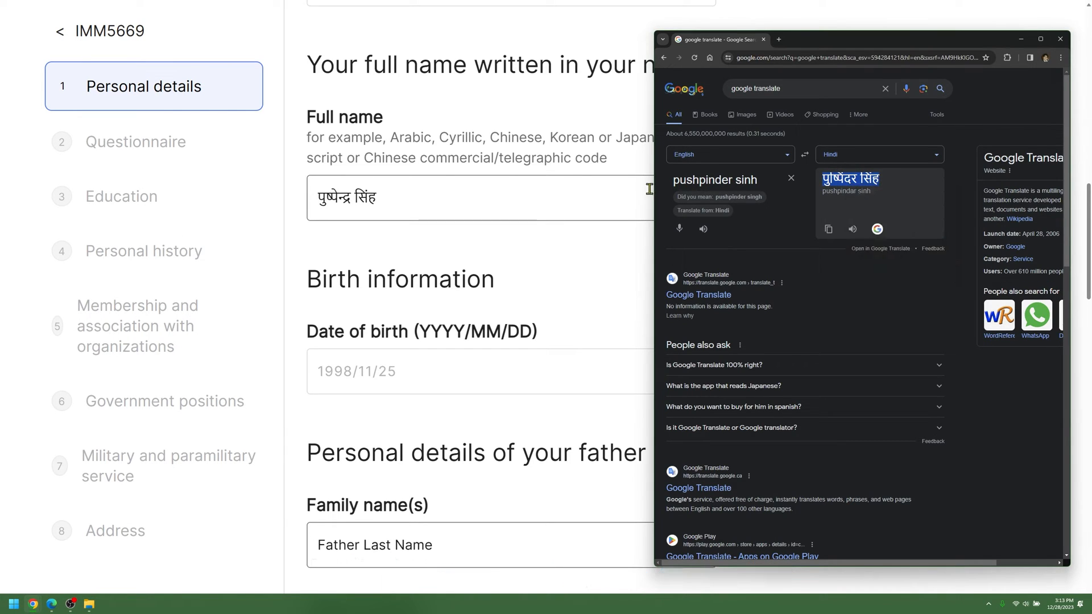
pyautogui.click(489, 188)
pyautogui.moveTo(455, 195); pyautogui.dragTo(295, 195)
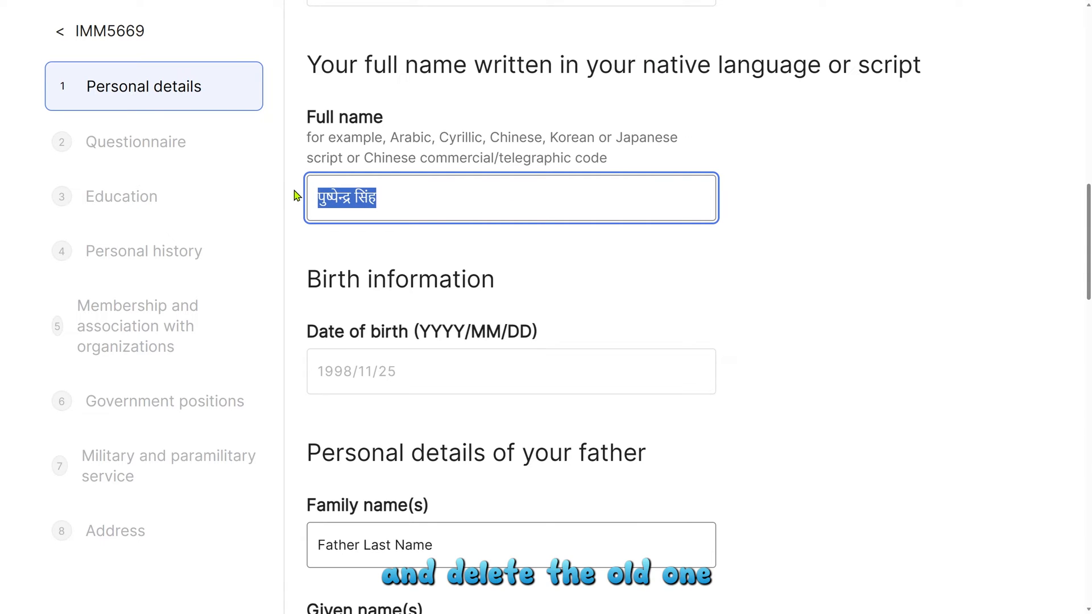
pyautogui.press('BackSpace')
pyautogui.rightClick(323, 192)
pyautogui.click(354, 274)
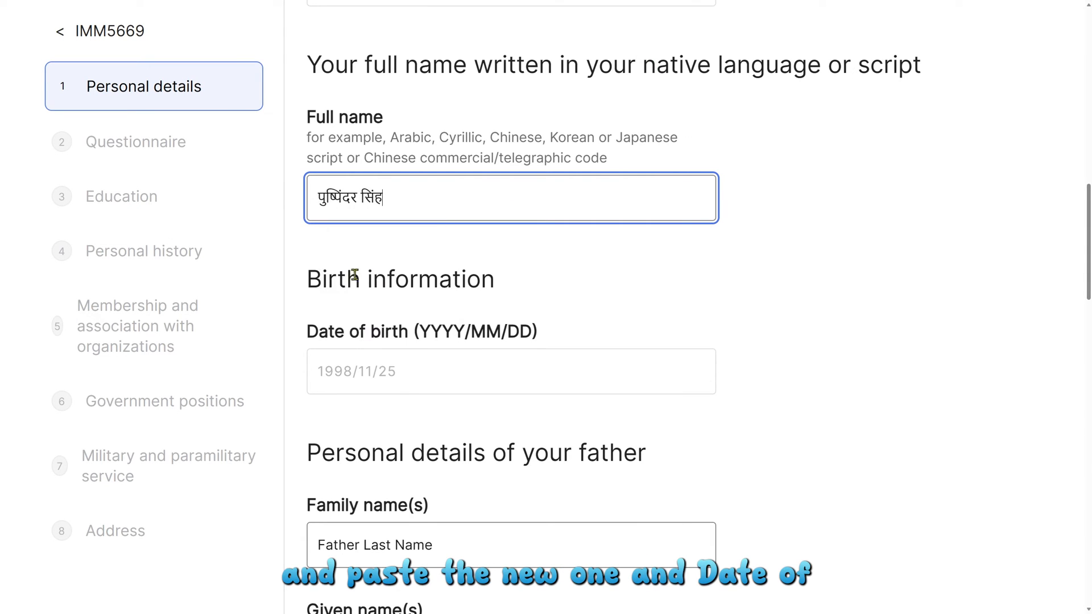
# Step: Review the father's prefilled family name and given name
pyautogui.scroll(-2, 371, 275)
pyautogui.scroll(-2, 490, 271)
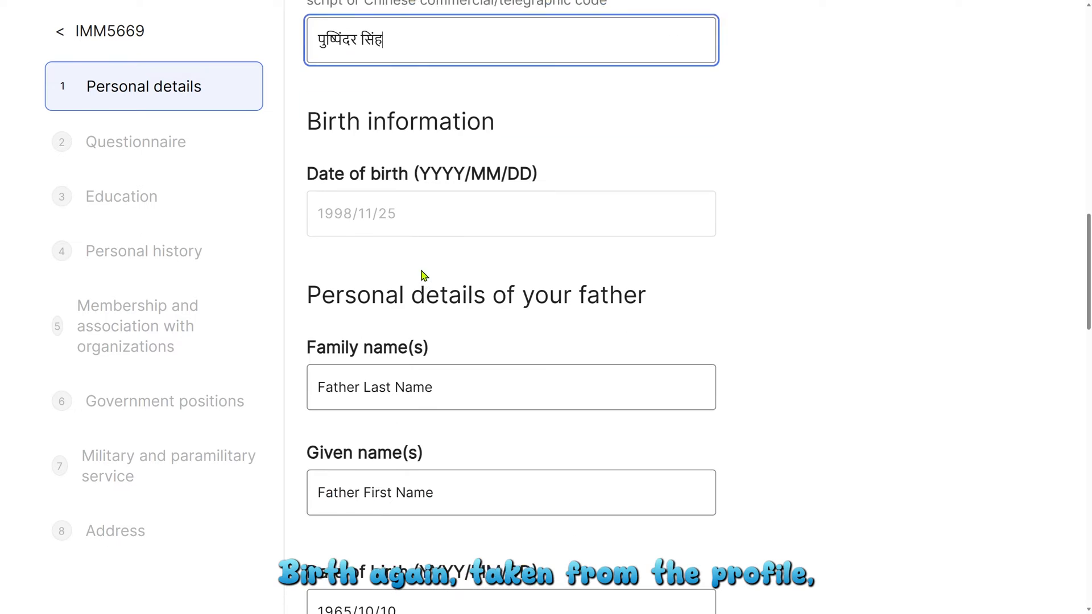
pyautogui.scroll(-2, 414, 214)
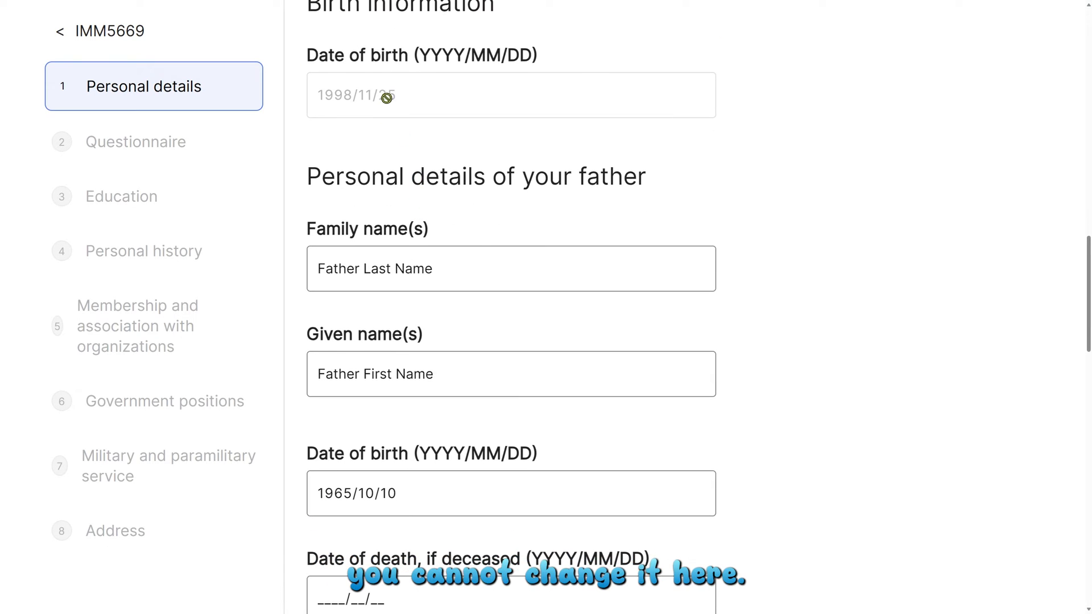
pyautogui.scroll(-2, 496, 265)
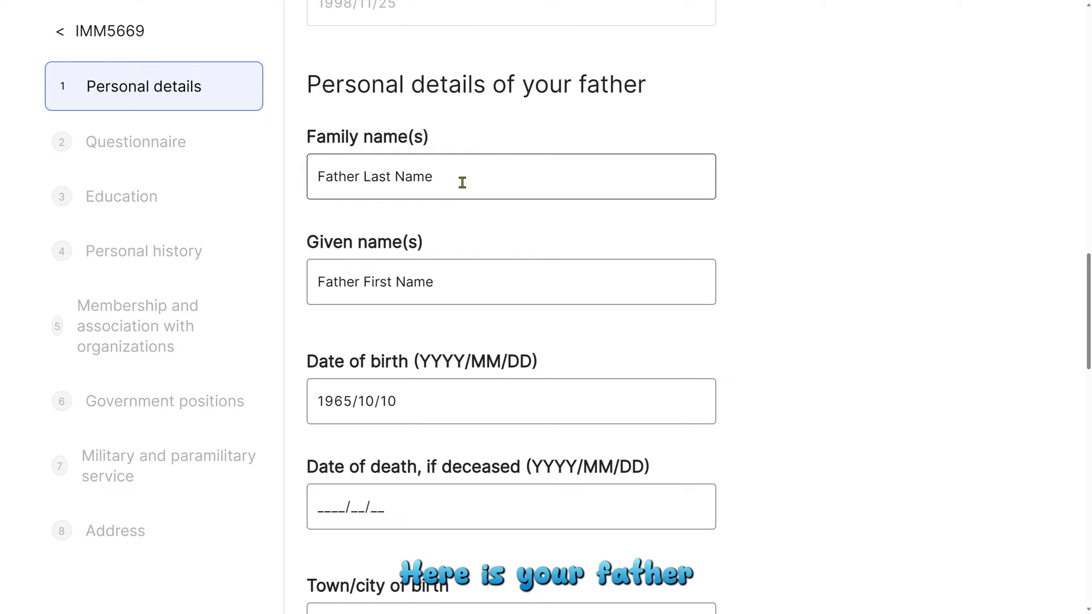
pyautogui.click(382, 179)
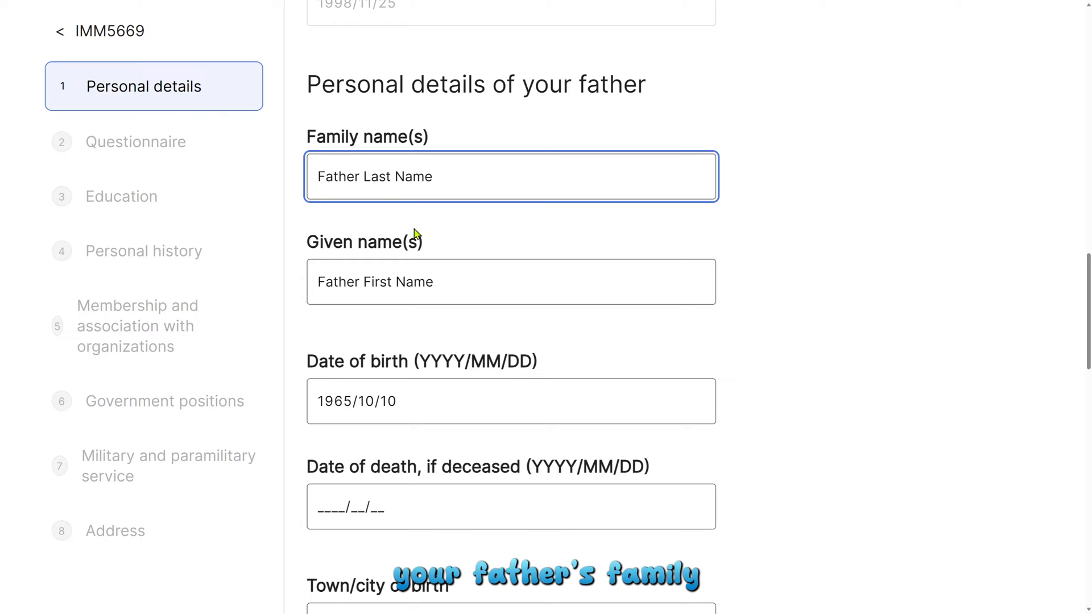
pyautogui.click(365, 281)
# Step: Check the father's birth and death dates and the mother's details, then save Personal details
pyautogui.scroll(-4, 487, 297)
pyautogui.click(355, 204)
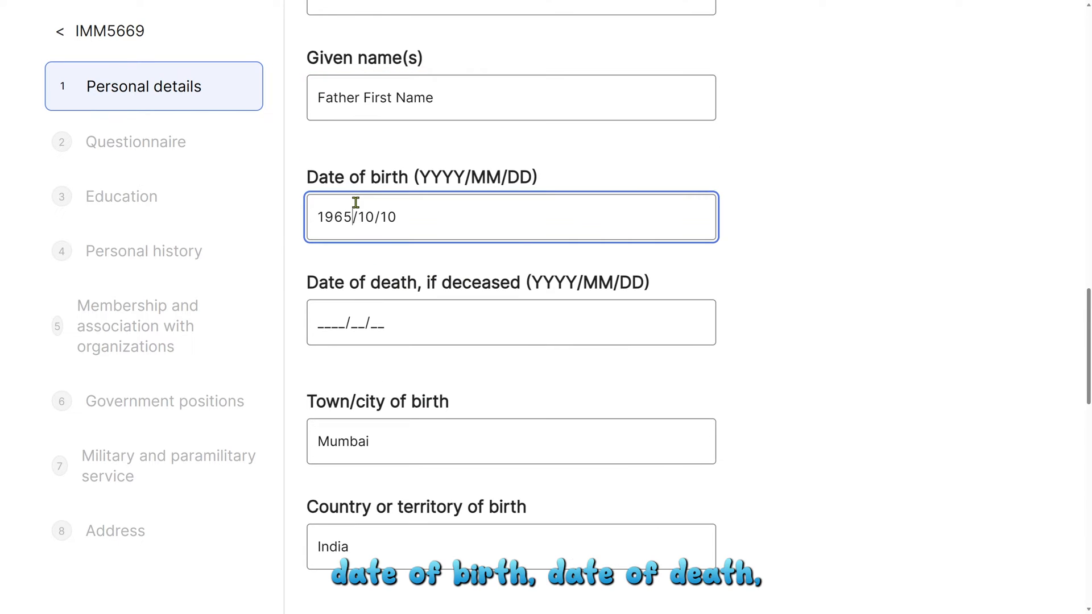
pyautogui.scroll(-2, 353, 321)
pyautogui.click(335, 226)
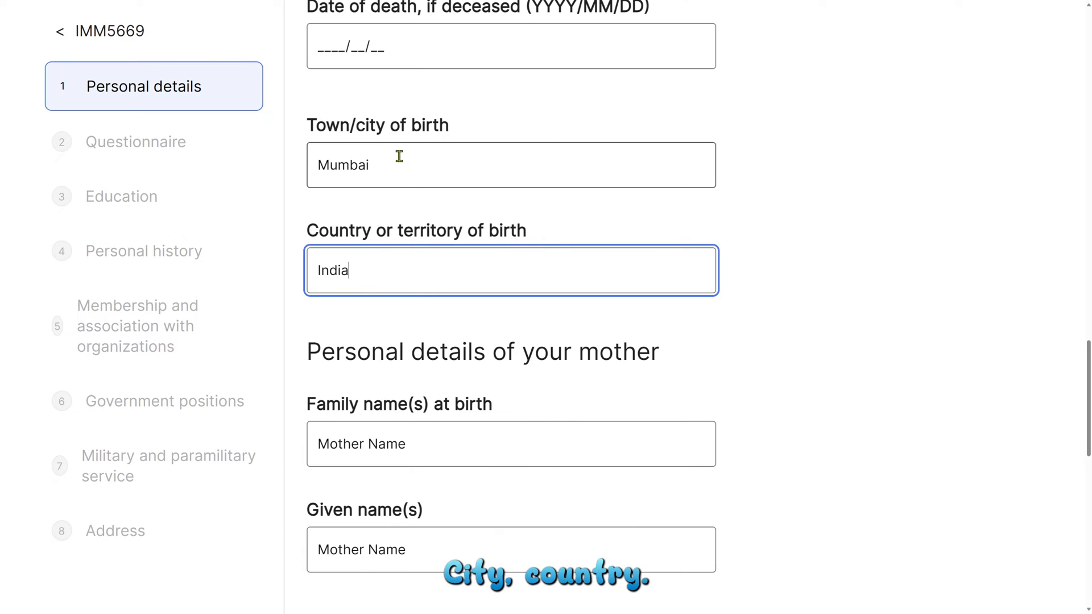
pyautogui.scroll(-6, 654, 341)
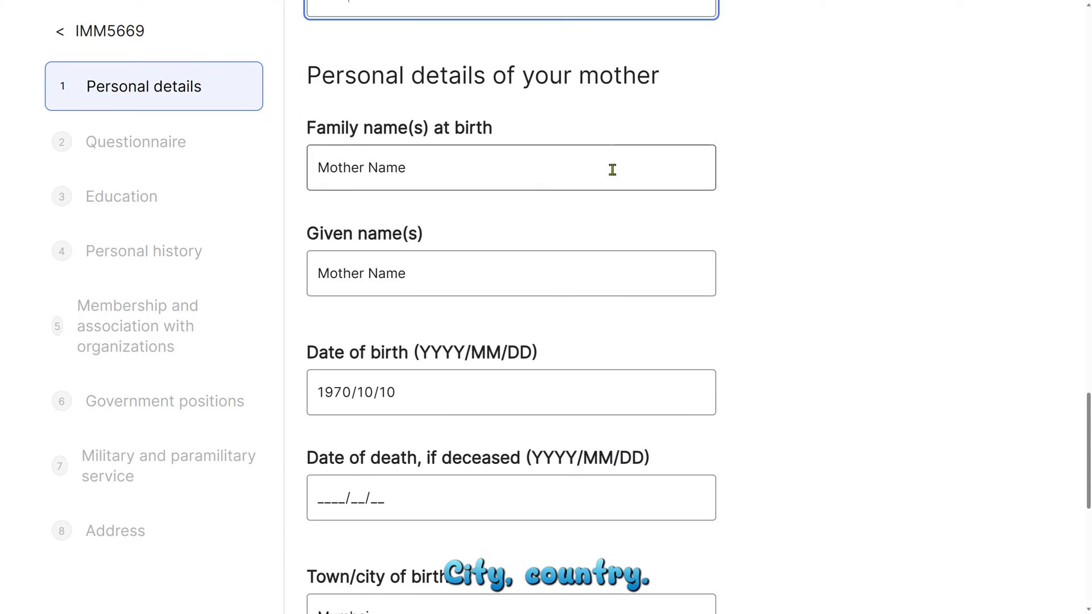
pyautogui.scroll(-8, 785, 227)
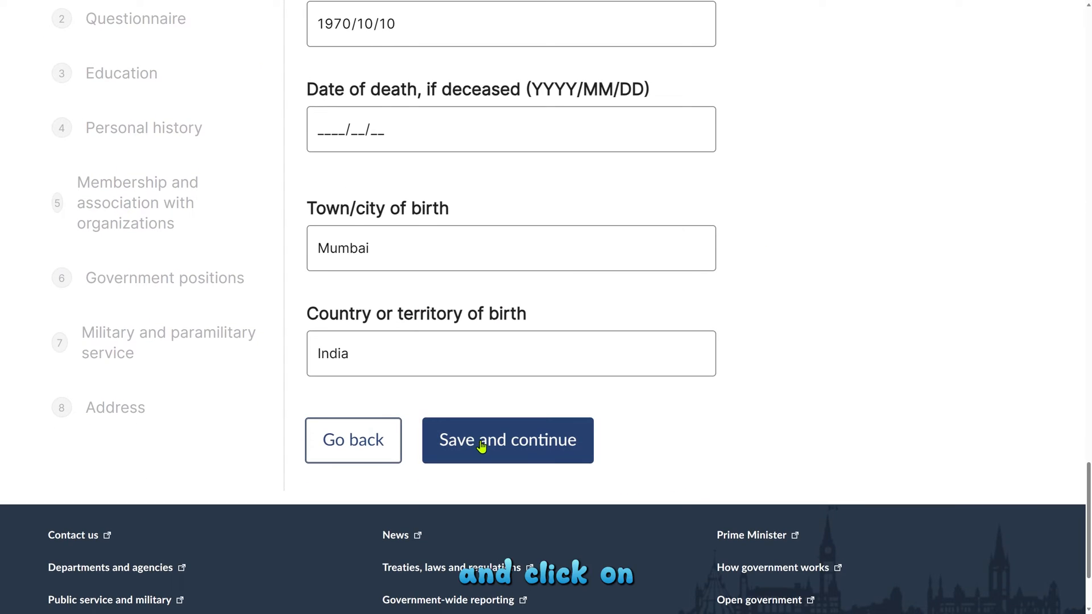
pyautogui.click(481, 445)
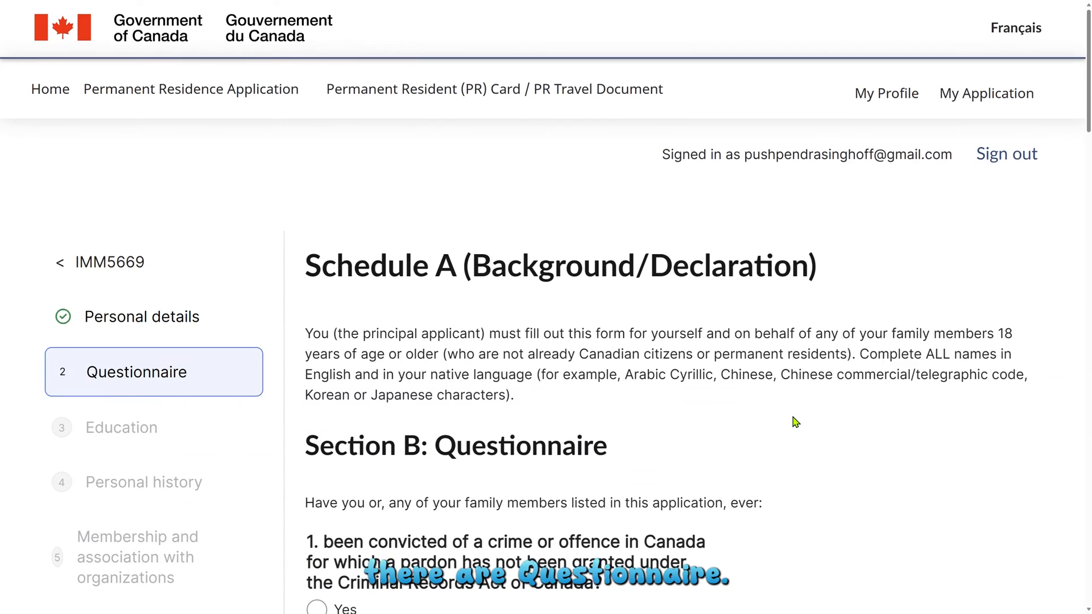
# Step: Confirm questions 1–11 are all answered No, leave the details box blank, and save
pyautogui.scroll(-6, 795, 422)
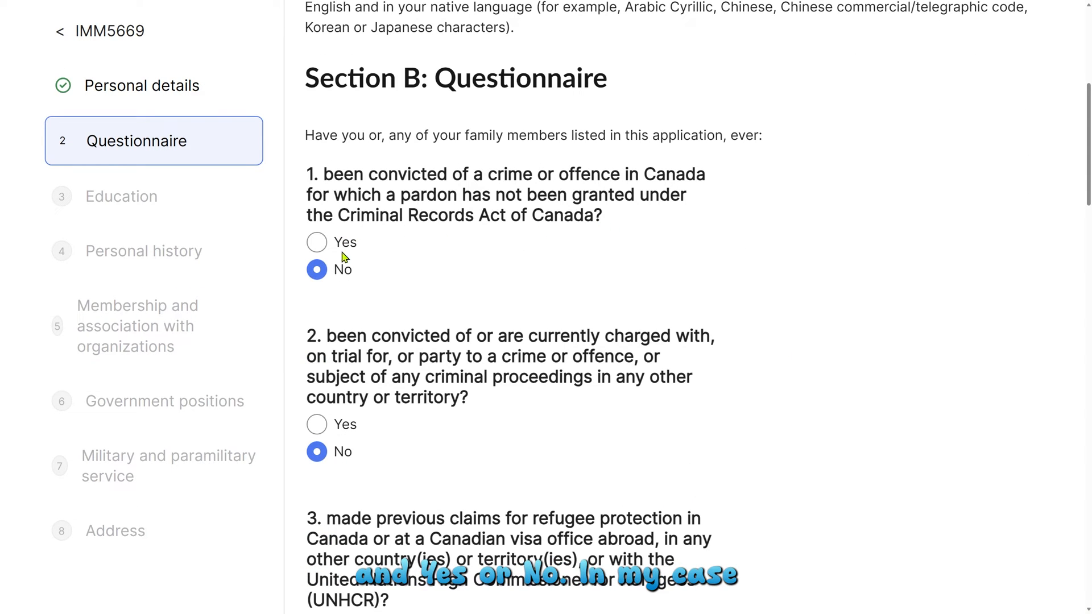
pyautogui.scroll(-7, 658, 293)
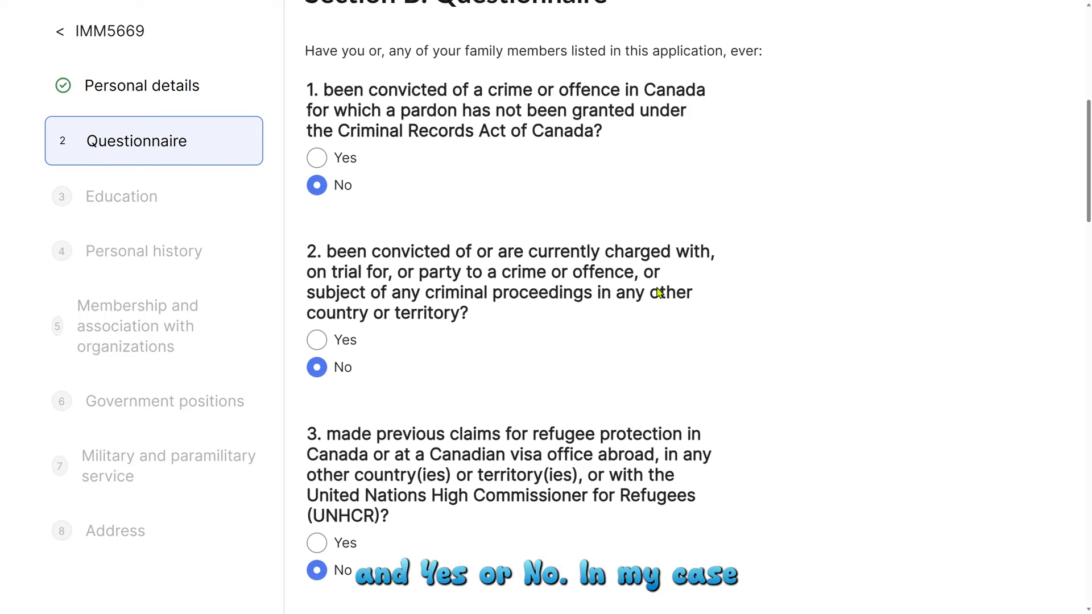
pyautogui.scroll(-20, 659, 292)
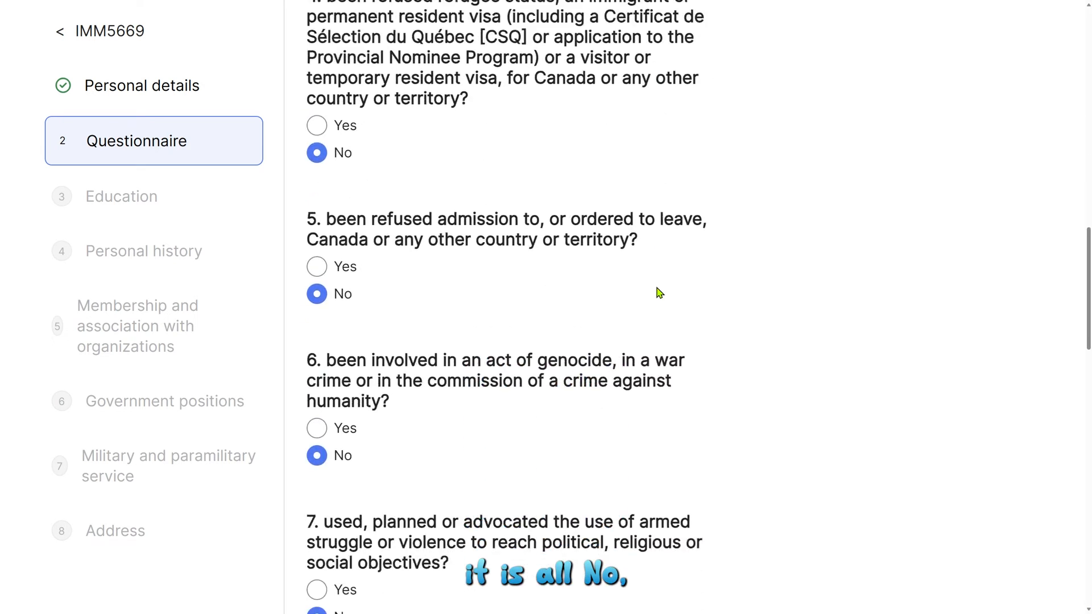
pyautogui.click(459, 396)
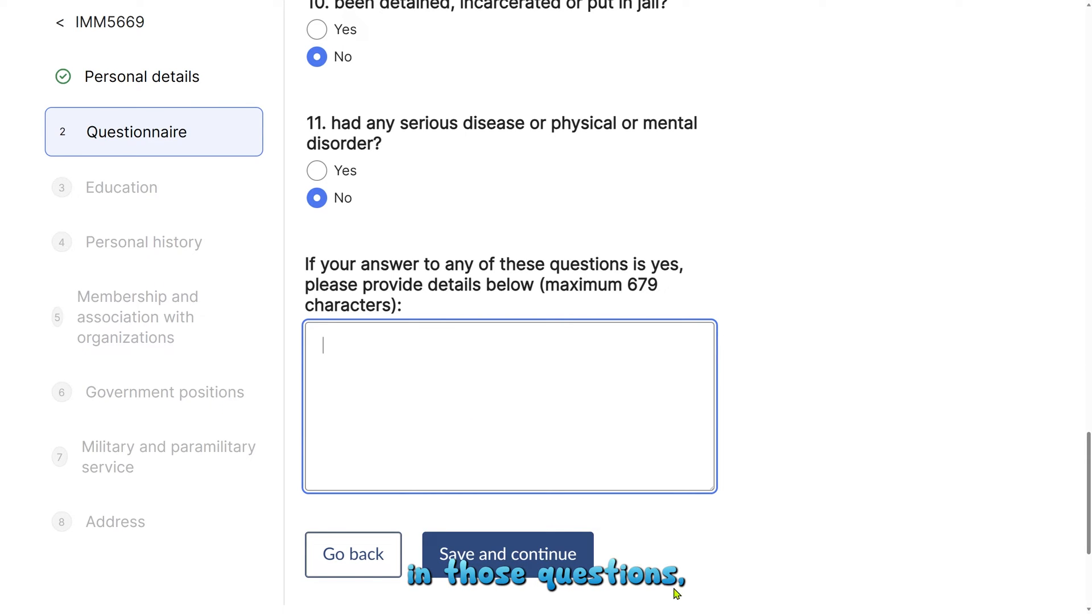
pyautogui.click(488, 558)
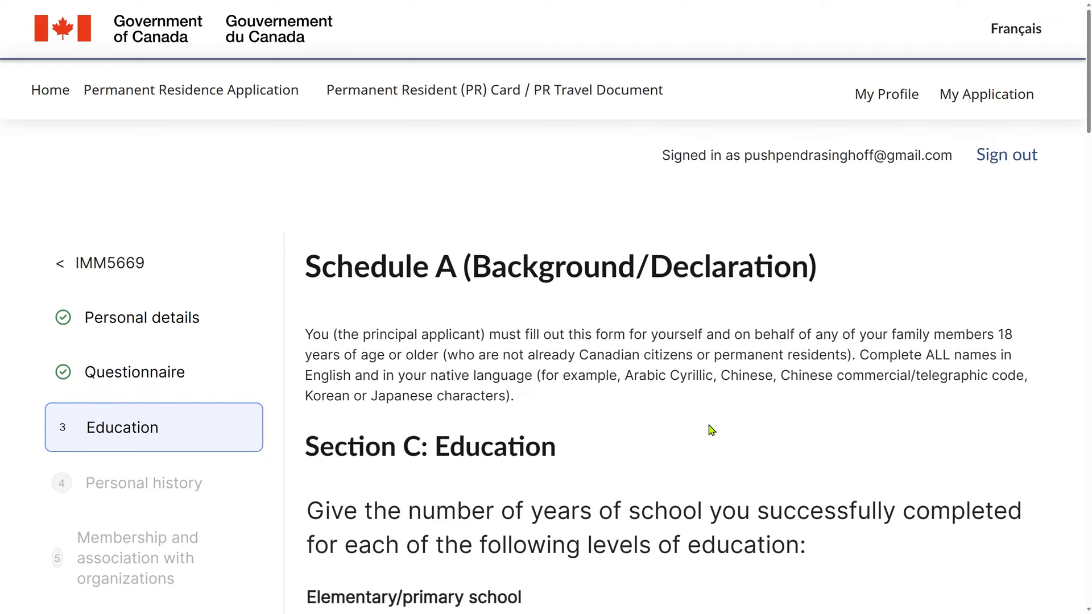
# Step: Review the Education years (6, 6, 6, 2) and place the Canada.ca schooling-types page beside the form
pyautogui.scroll(-5, 711, 430)
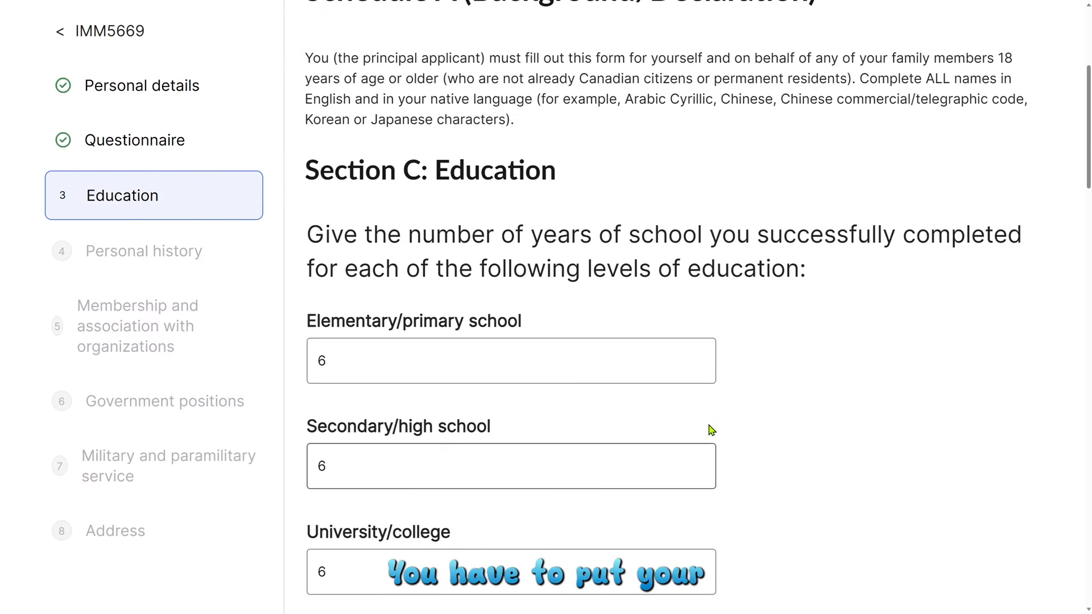
pyautogui.scroll(-2, 711, 430)
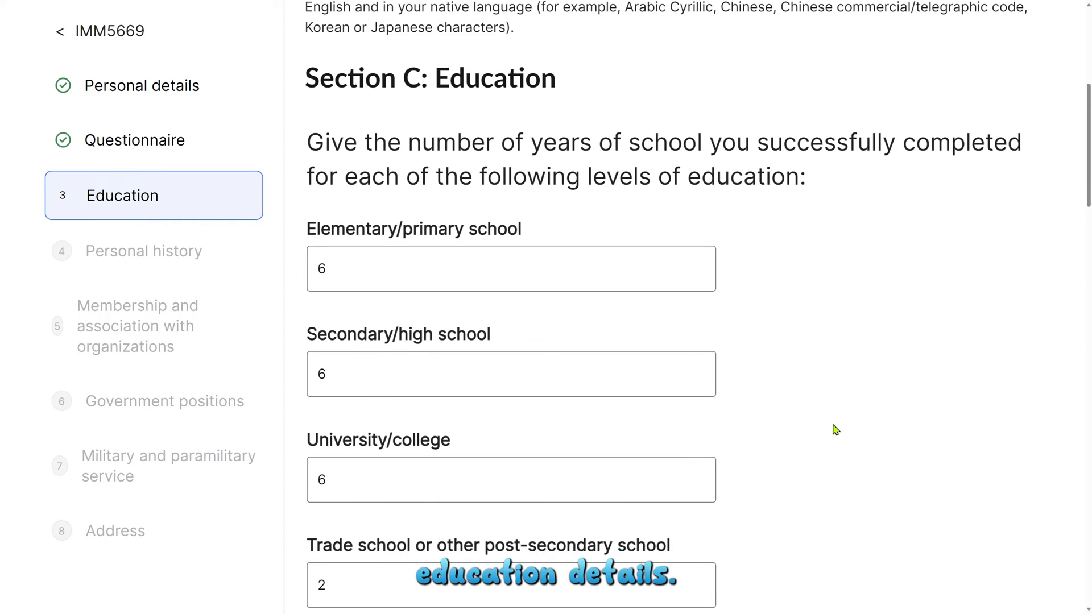
pyautogui.scroll(-2, 835, 429)
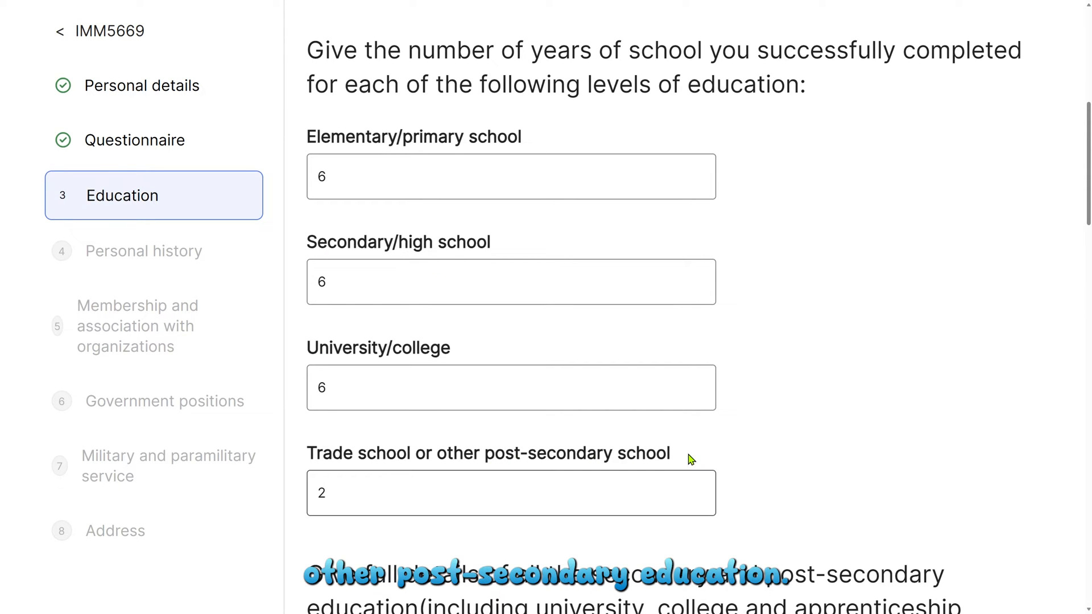
pyautogui.moveTo(1091, 98); pyautogui.dragTo(940, 86)
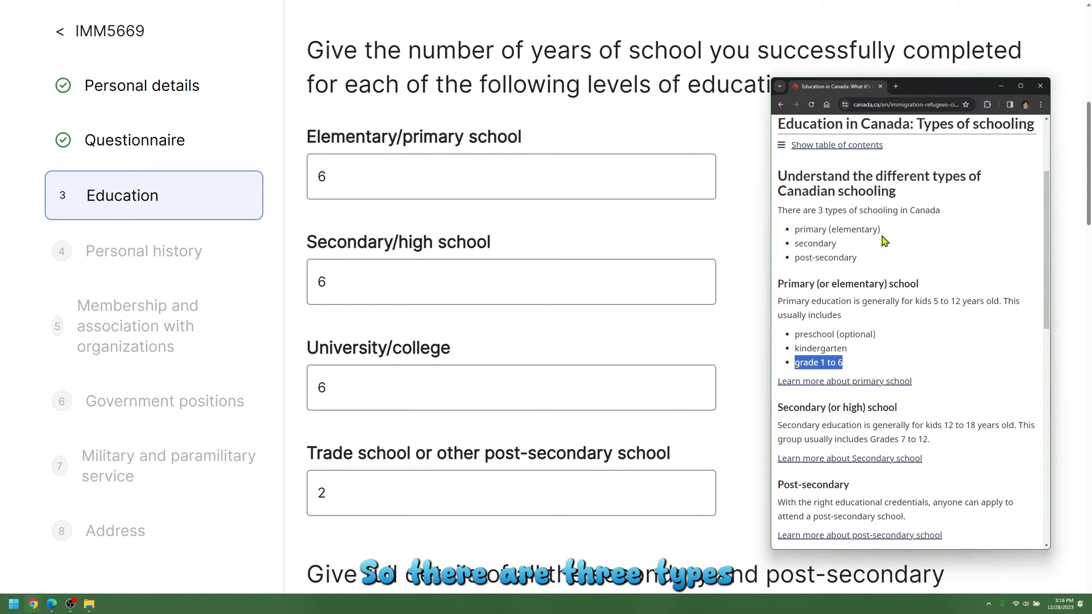
# Step: Confirm primary is grade 1 to 6 and secondary Grades 7 to 12, then close the page
pyautogui.moveTo(818, 210); pyautogui.dragTo(944, 220)
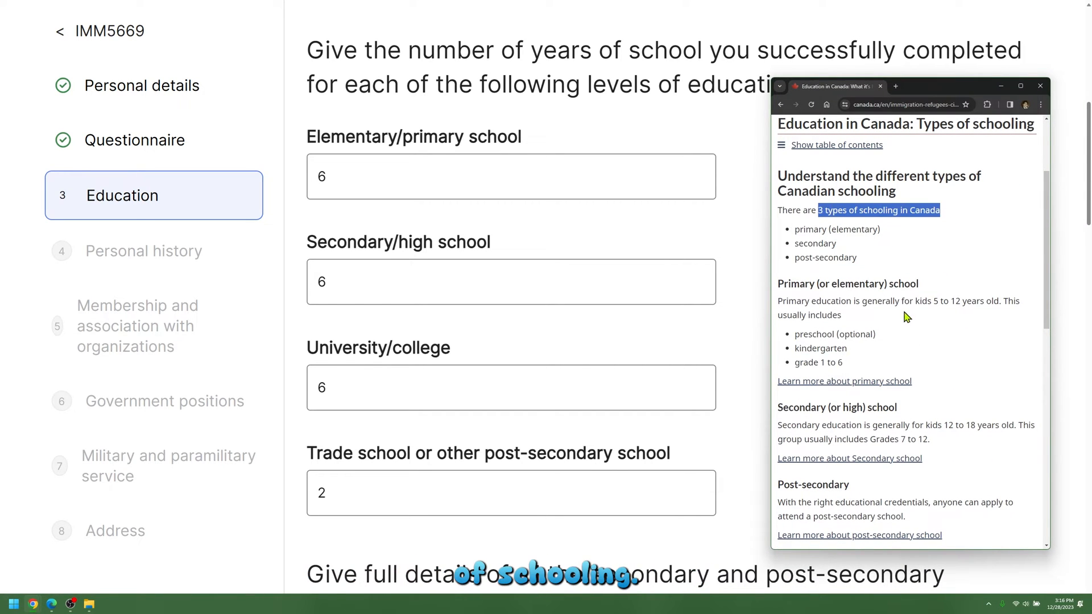
pyautogui.click(792, 282)
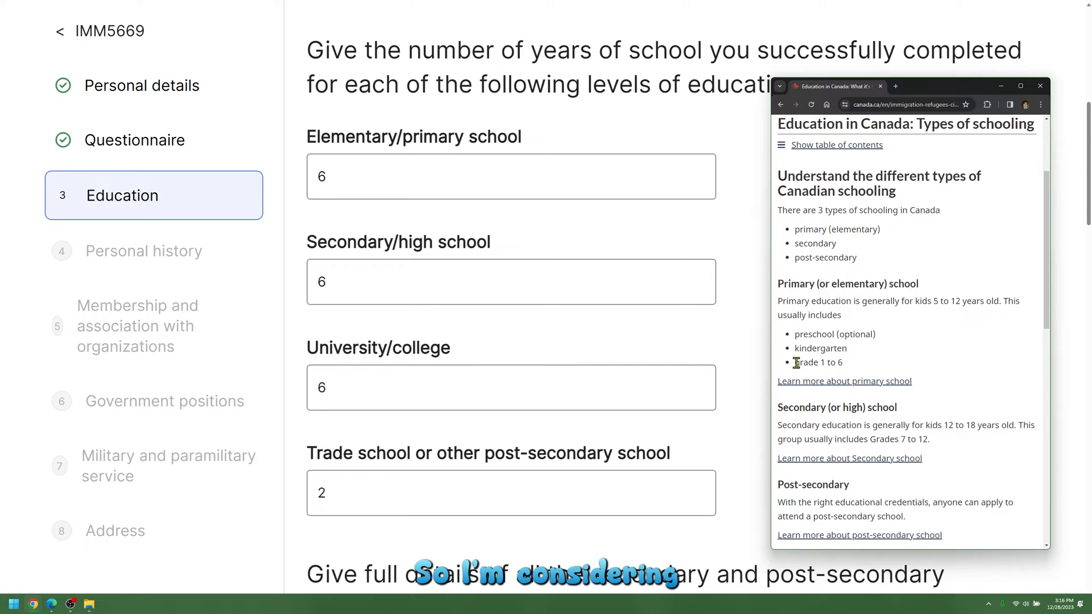
pyautogui.moveTo(796, 363); pyautogui.dragTo(845, 366)
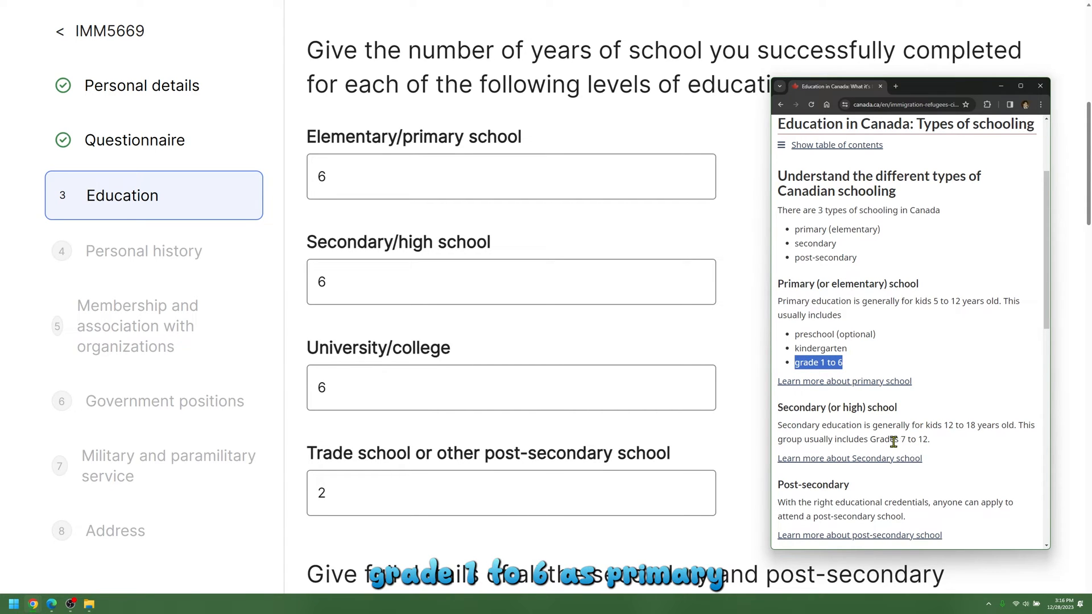
pyautogui.moveTo(871, 439); pyautogui.dragTo(928, 441)
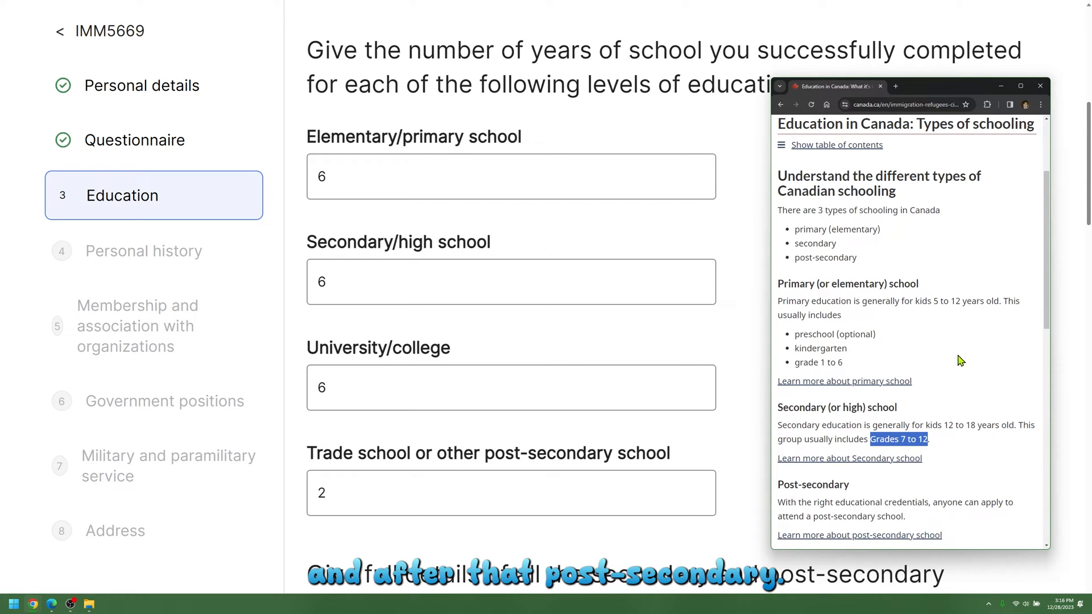
pyautogui.click(1001, 86)
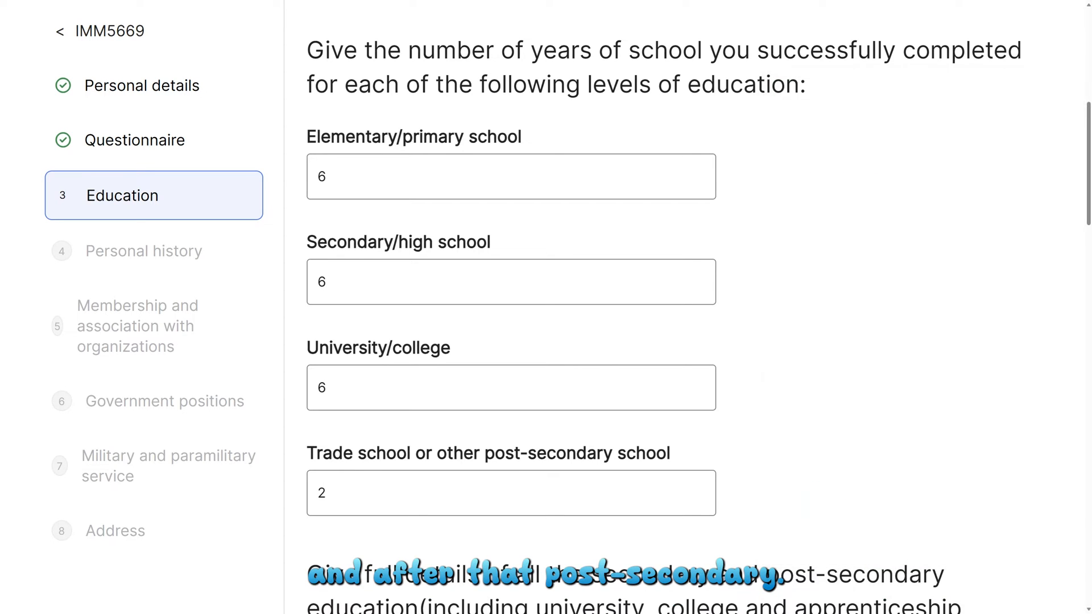
pyautogui.click(361, 174)
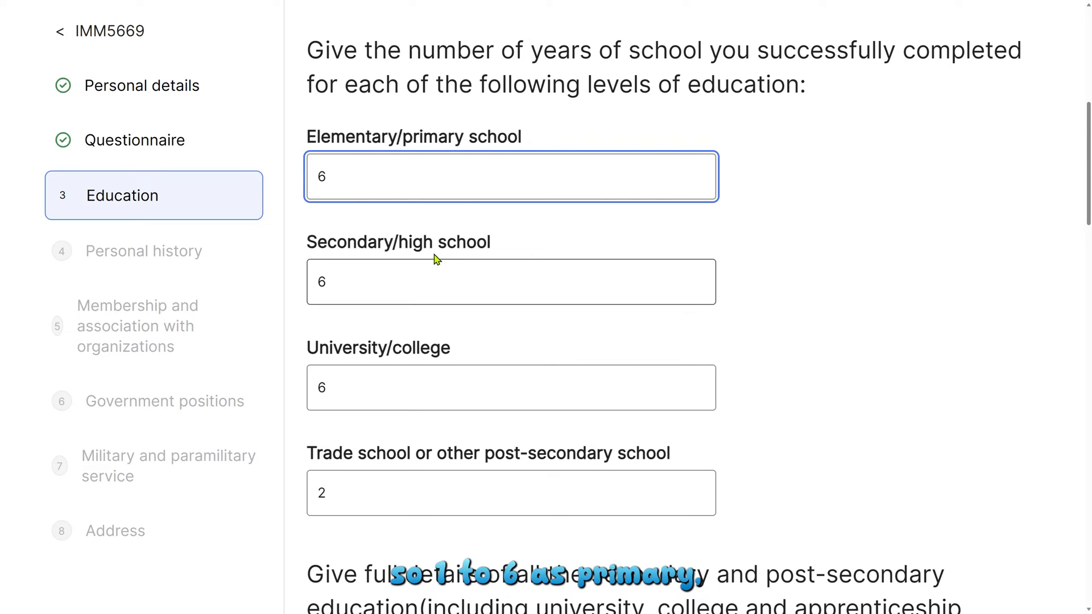
pyautogui.click(360, 284)
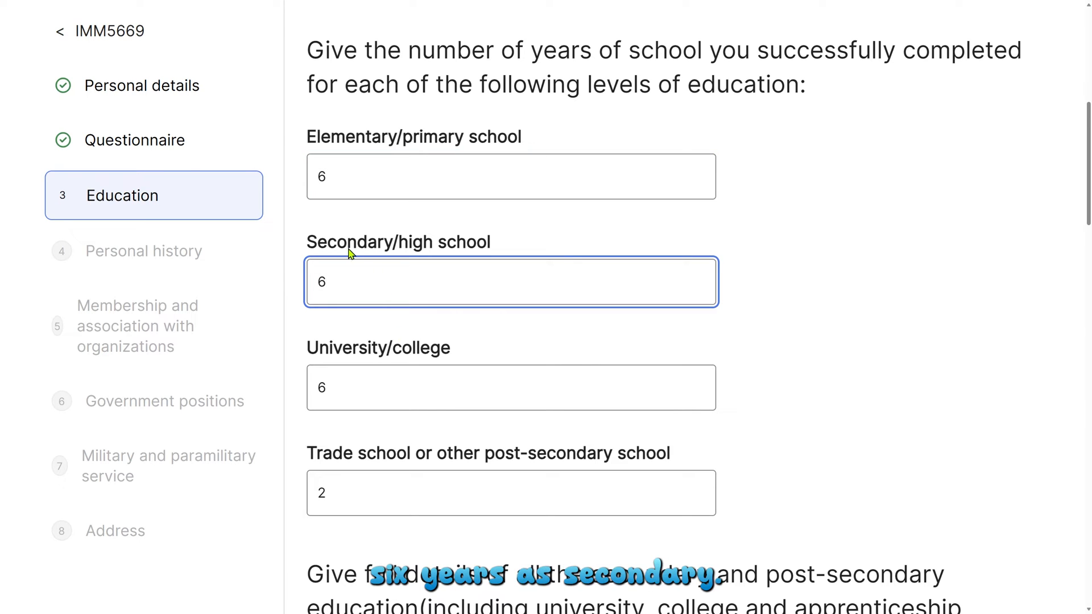
pyautogui.click(361, 385)
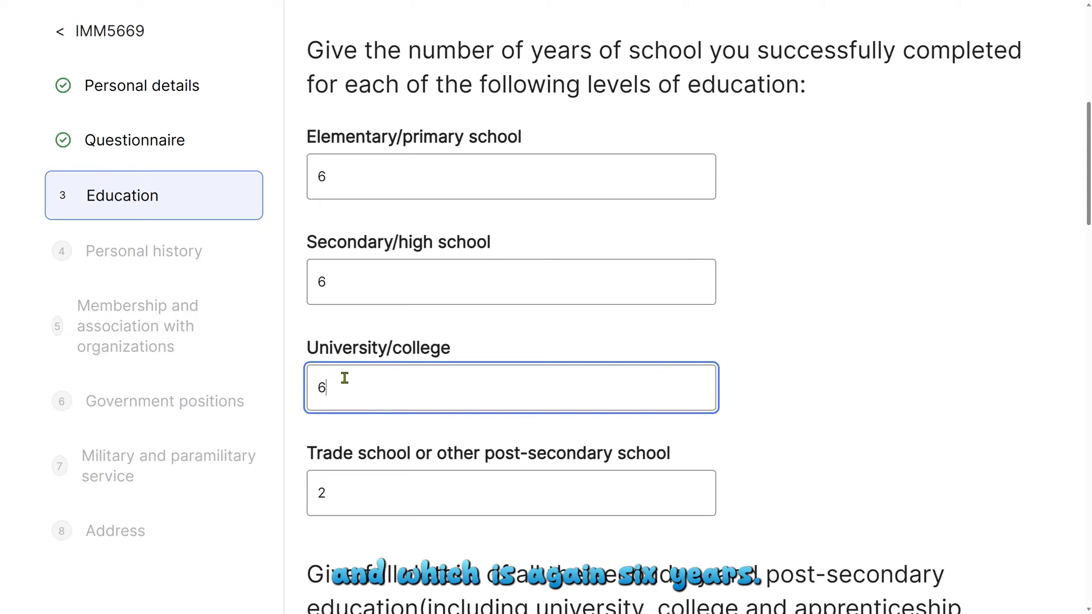
pyautogui.click(372, 483)
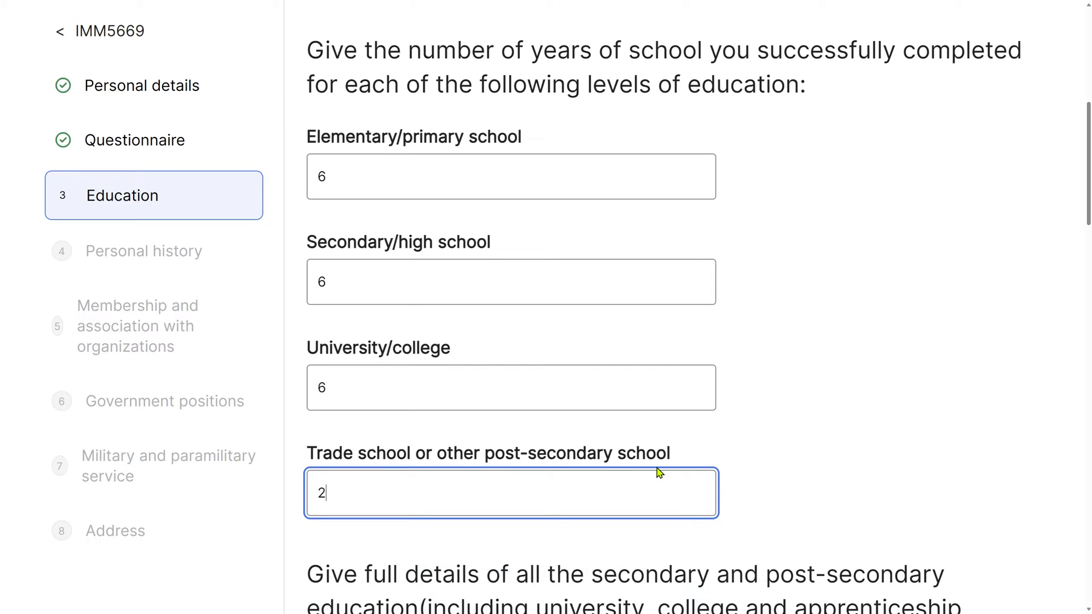
pyautogui.scroll(-6, 891, 440)
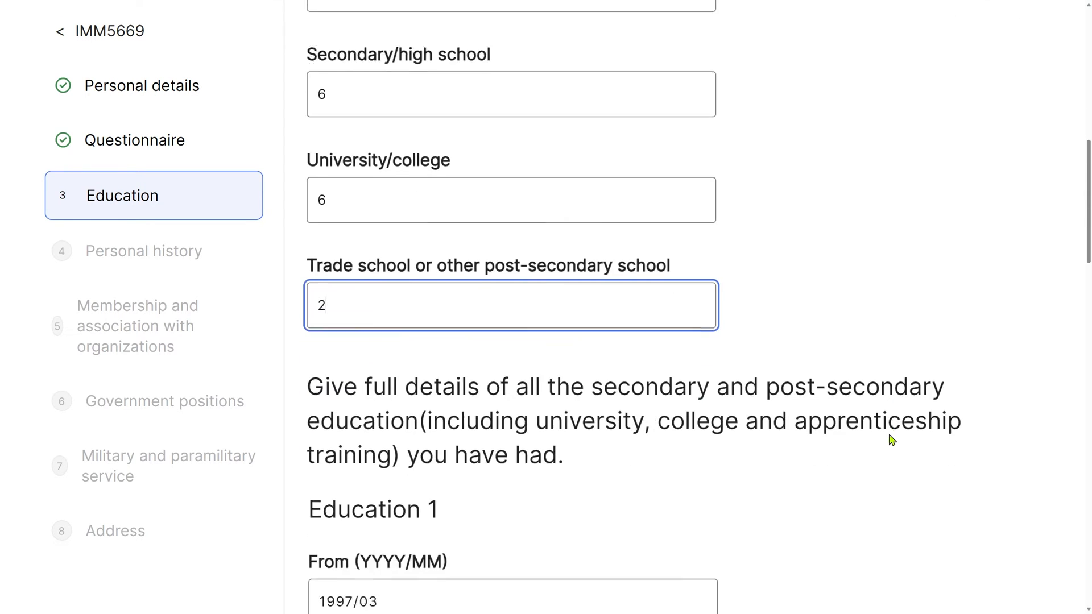
pyautogui.scroll(-2, 891, 440)
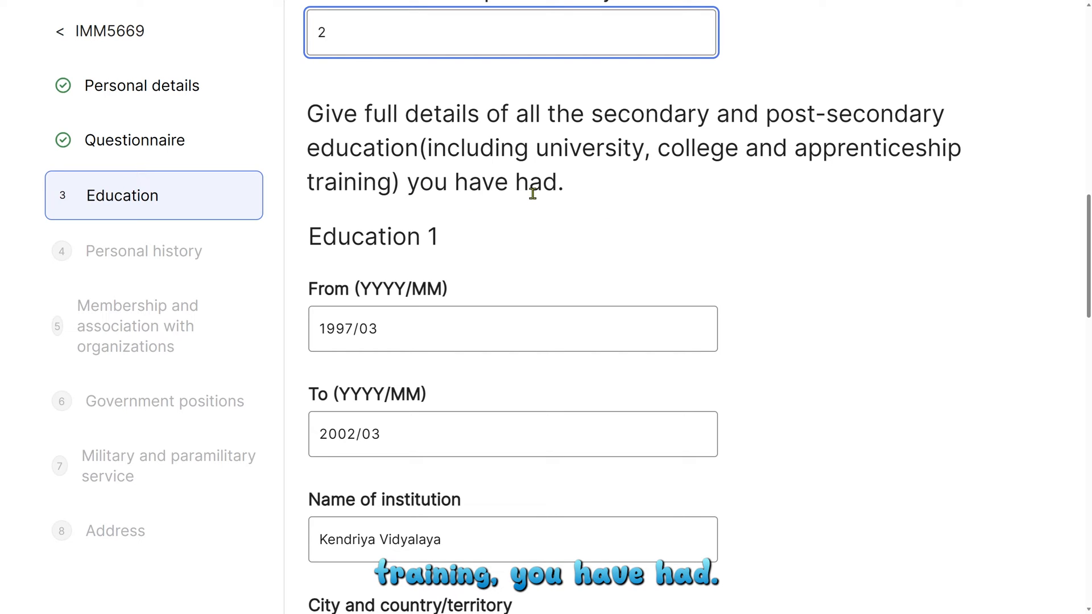
pyautogui.scroll(-1, 657, 156)
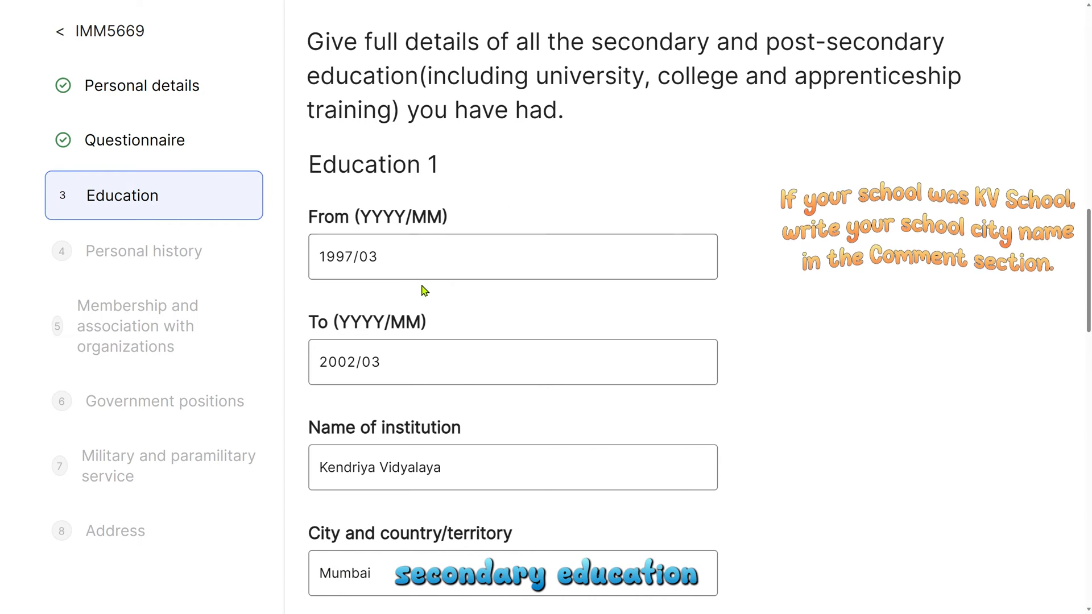
pyautogui.click(476, 267)
pyautogui.click(463, 348)
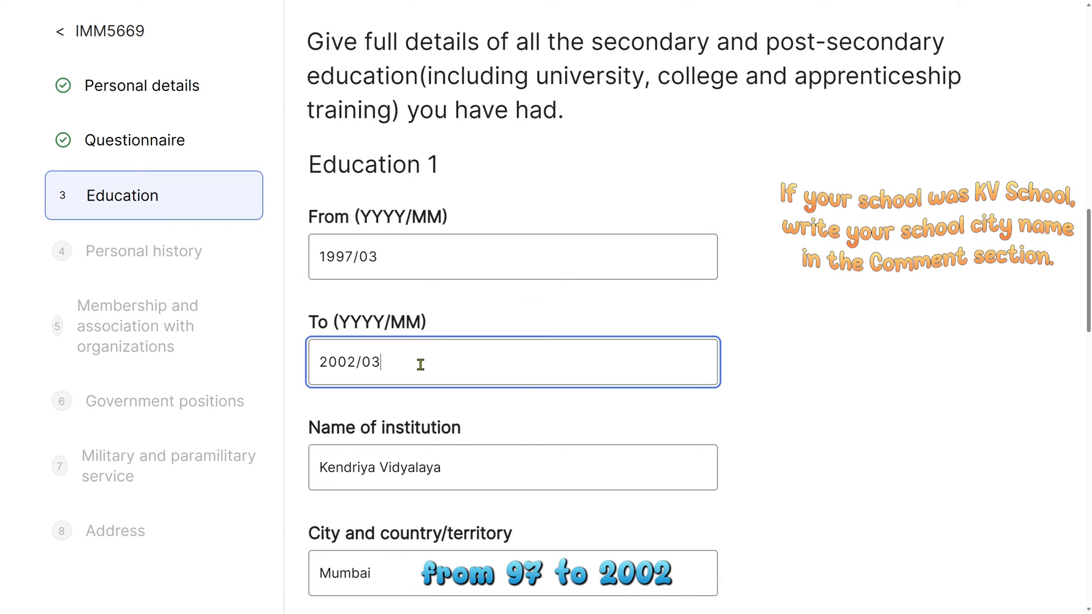
pyautogui.scroll(-2, 580, 371)
pyautogui.click(575, 372)
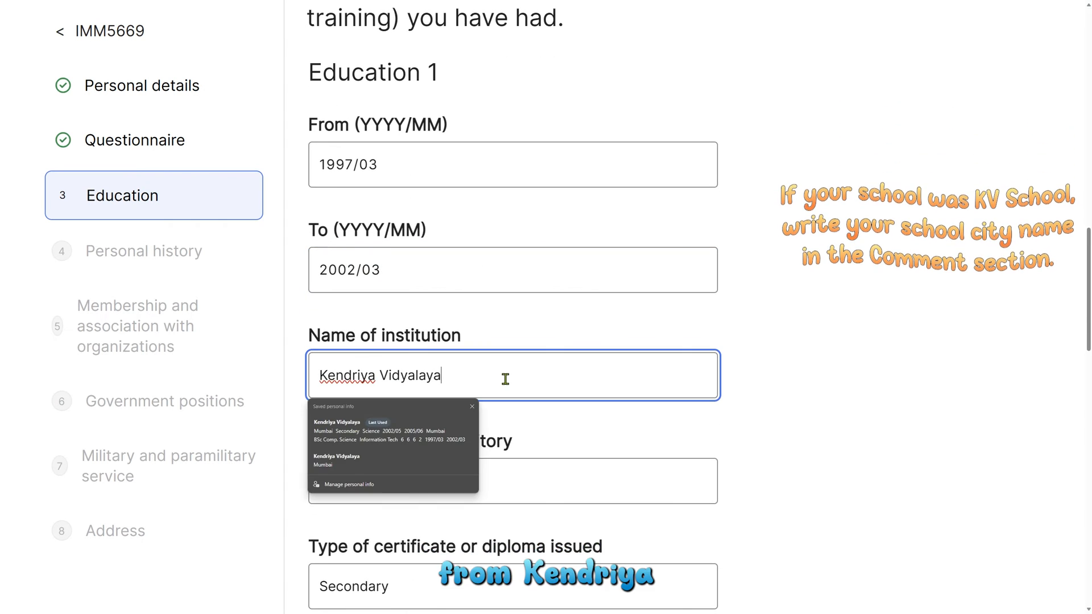
pyautogui.click(778, 371)
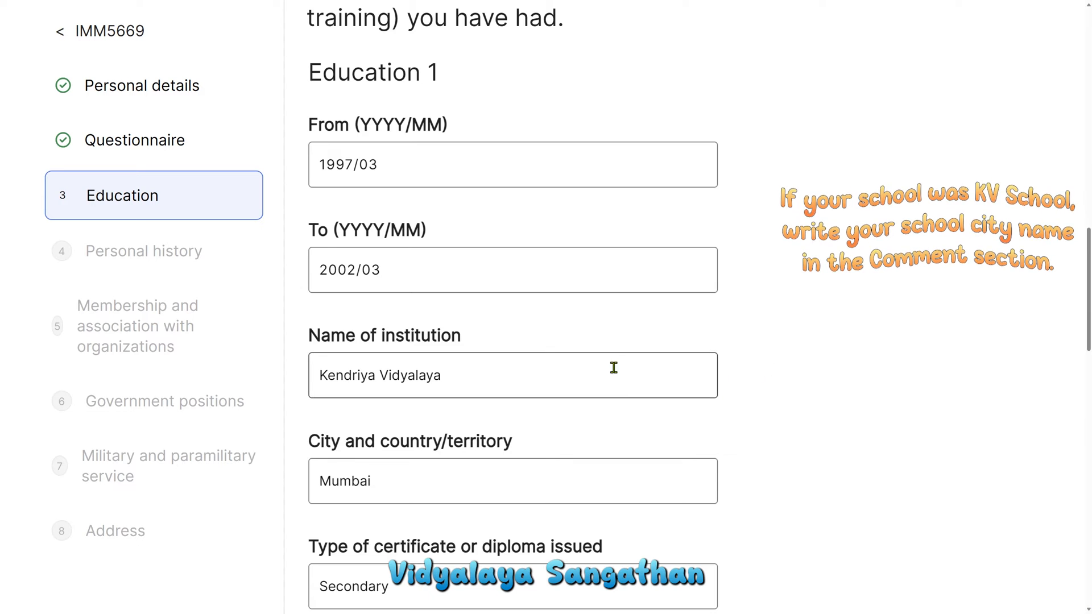
pyautogui.scroll(-4, 694, 405)
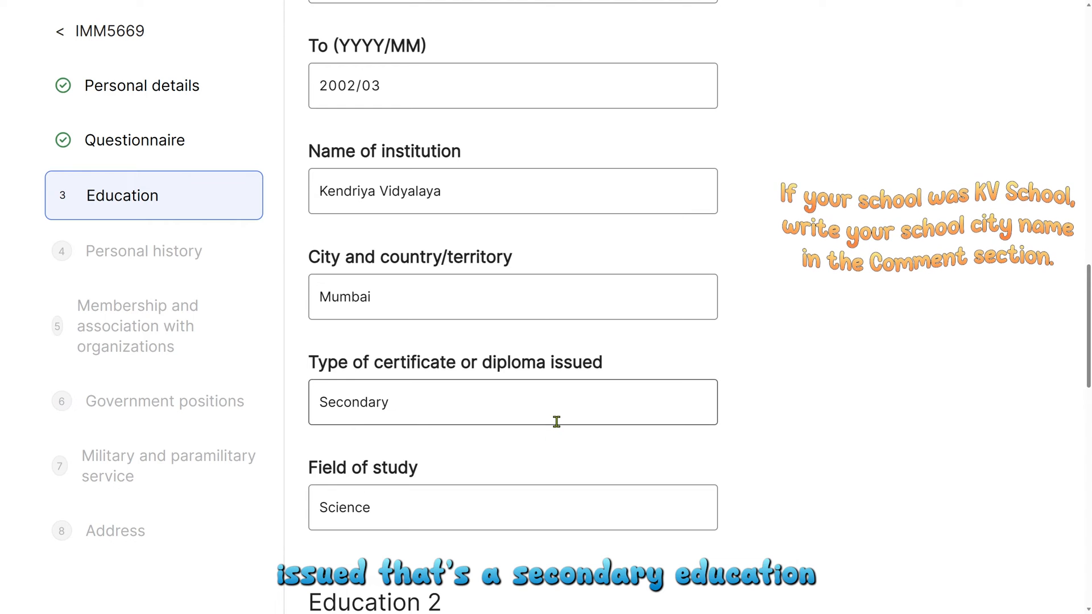
pyautogui.scroll(-2, 557, 422)
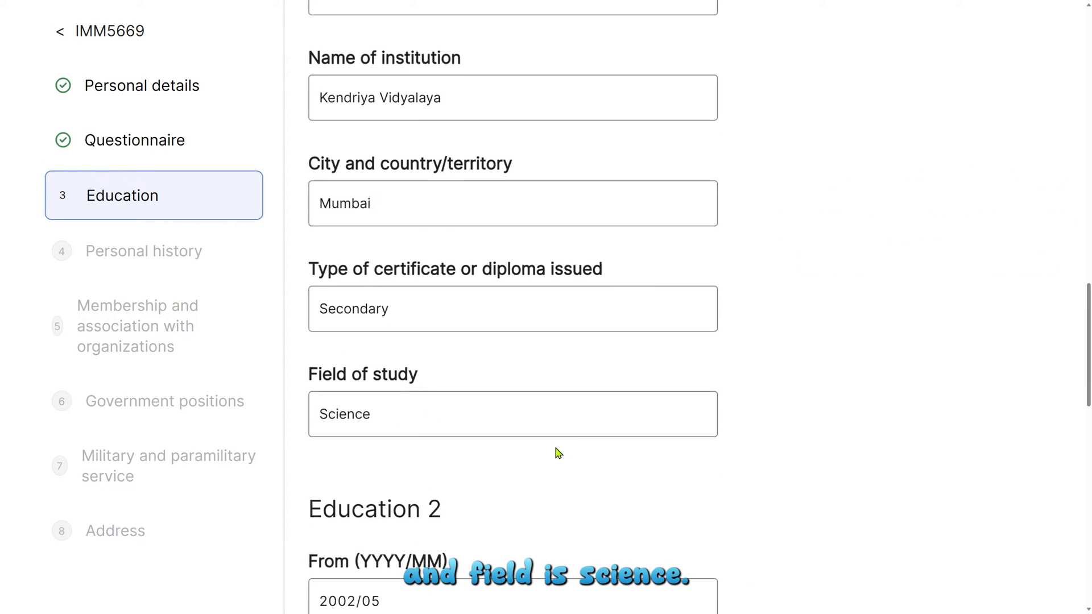
pyautogui.scroll(-6, 607, 449)
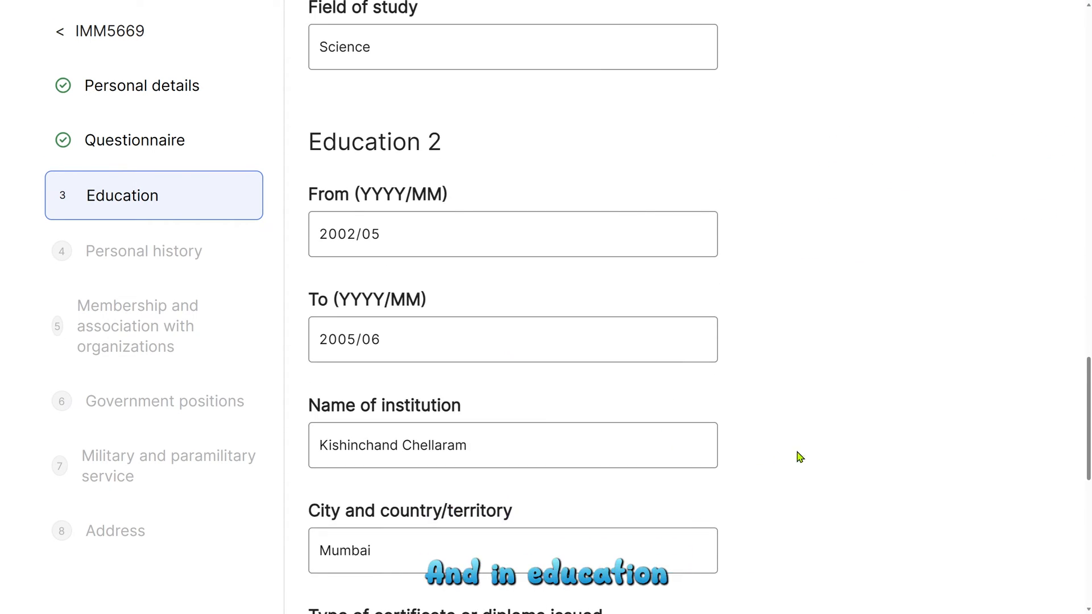
pyautogui.scroll(-2, 798, 455)
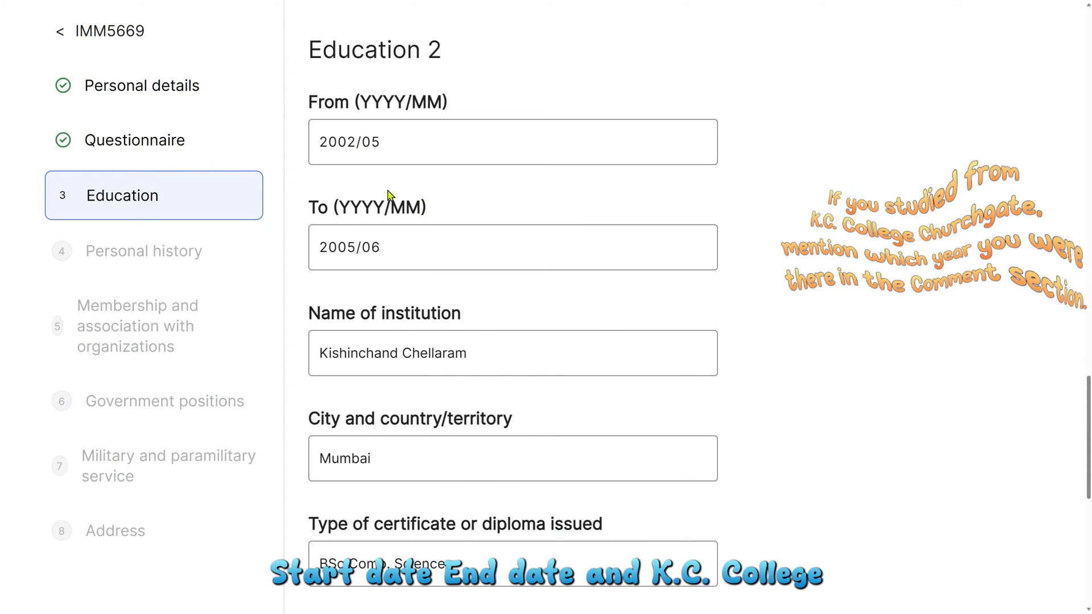
pyautogui.scroll(-2, 758, 336)
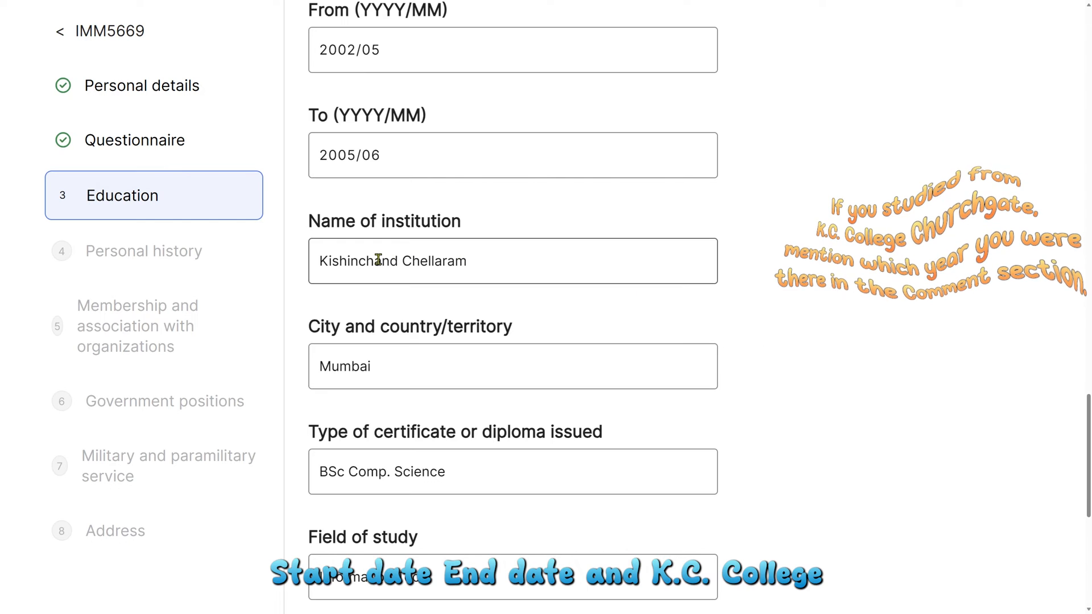
pyautogui.scroll(-2, 851, 383)
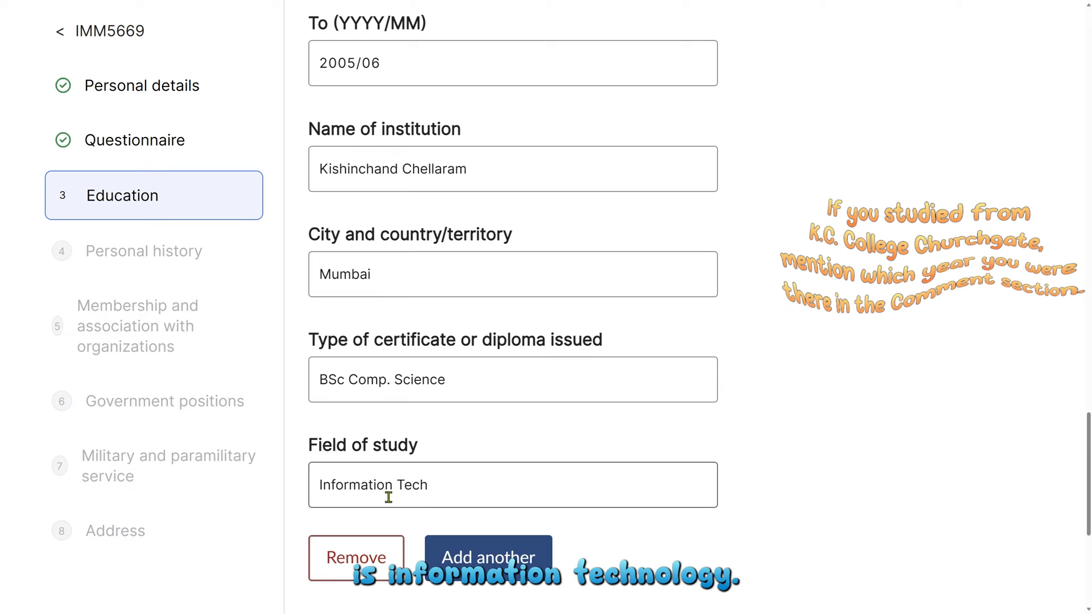
pyautogui.scroll(-2, 429, 490)
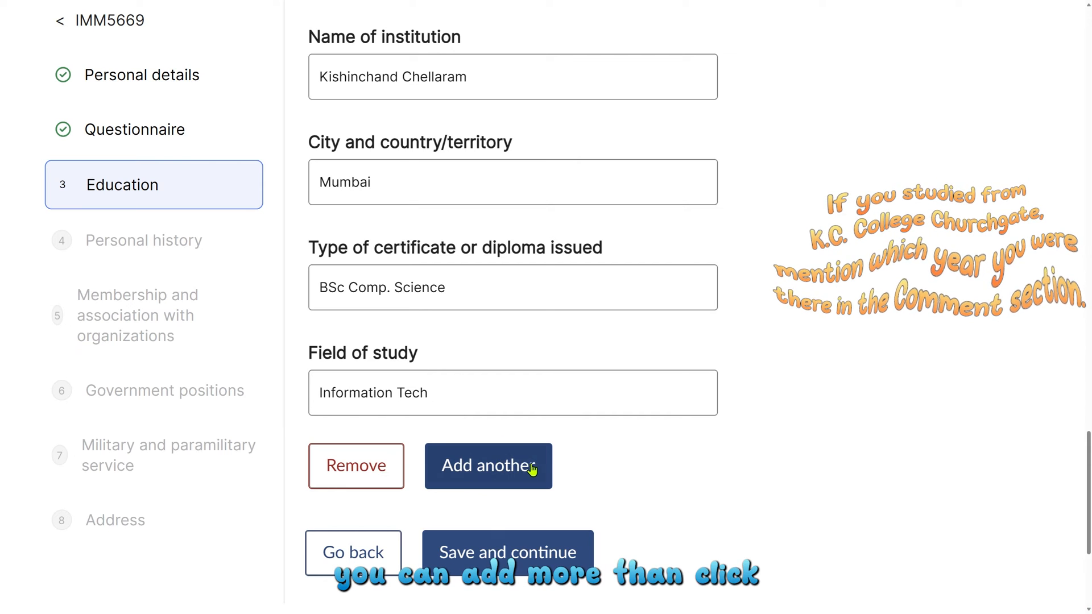
# Step: Save Education, then read the Section D instructions and the warning about unaccounted time periods
pyautogui.click(550, 562)
pyautogui.scroll(-4, 585, 444)
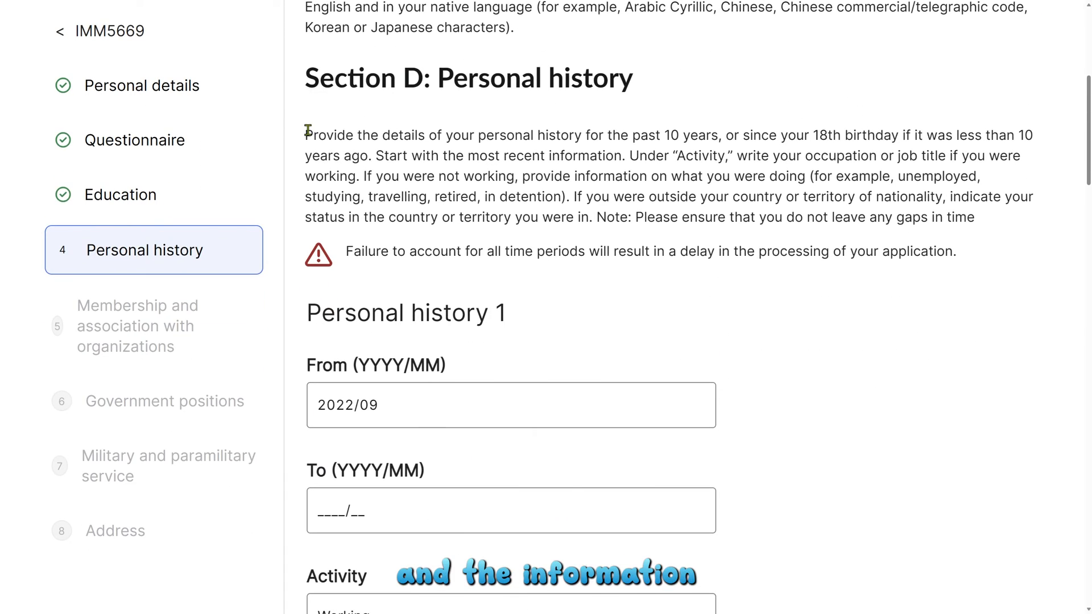
pyautogui.moveTo(306, 137); pyautogui.dragTo(677, 250)
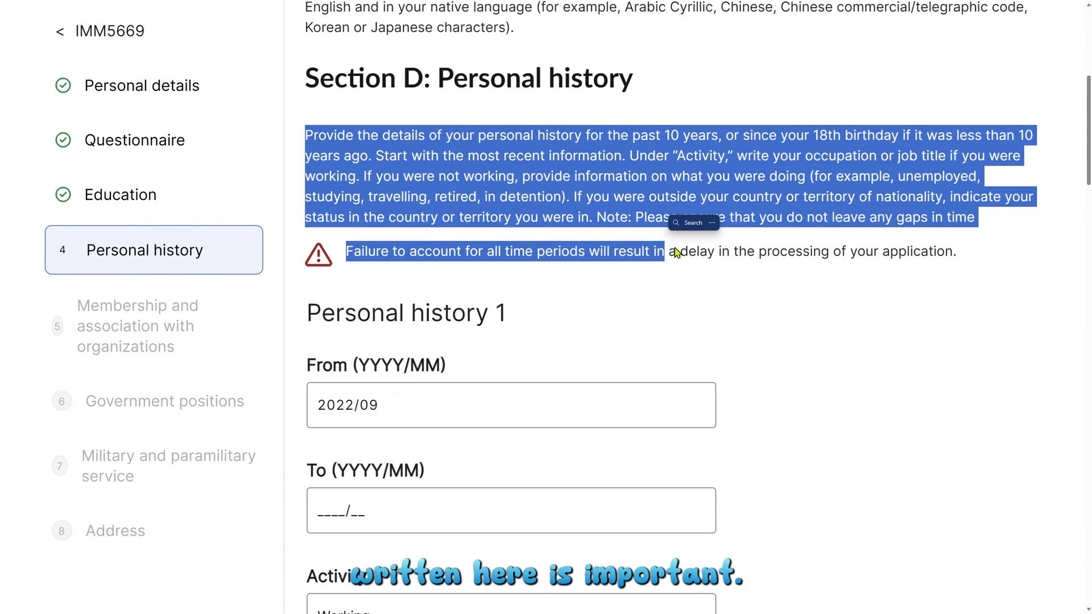
pyautogui.click(586, 217)
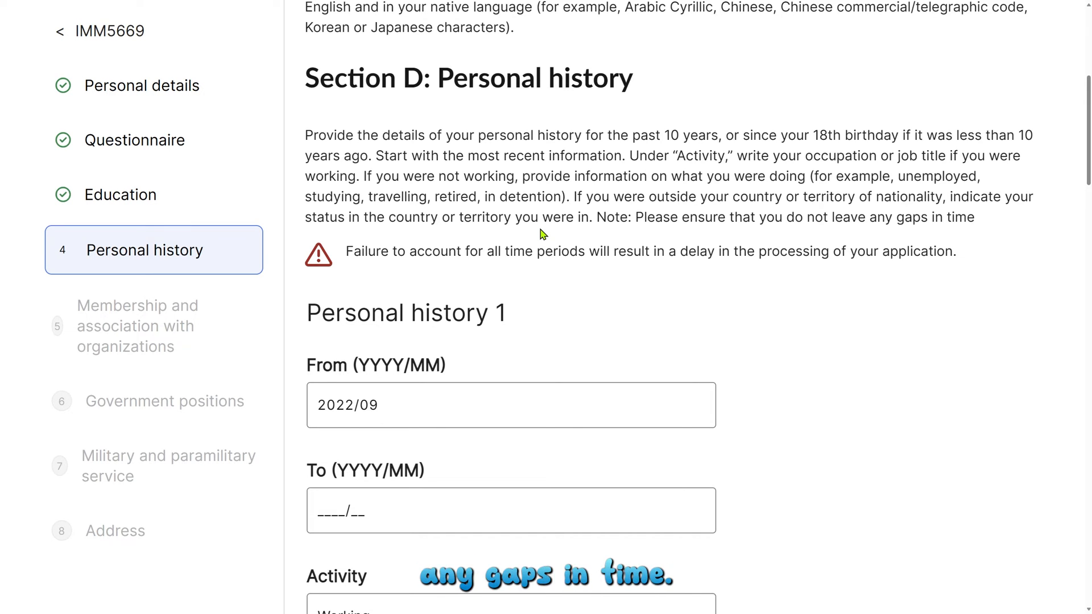
pyautogui.moveTo(343, 251); pyautogui.dragTo(979, 261)
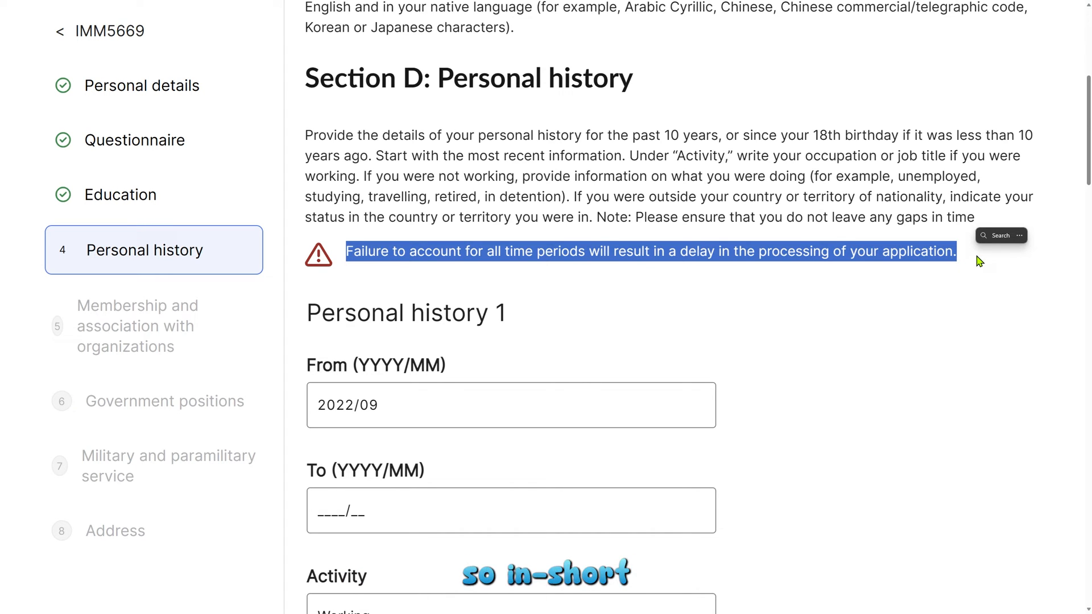
pyautogui.click(980, 266)
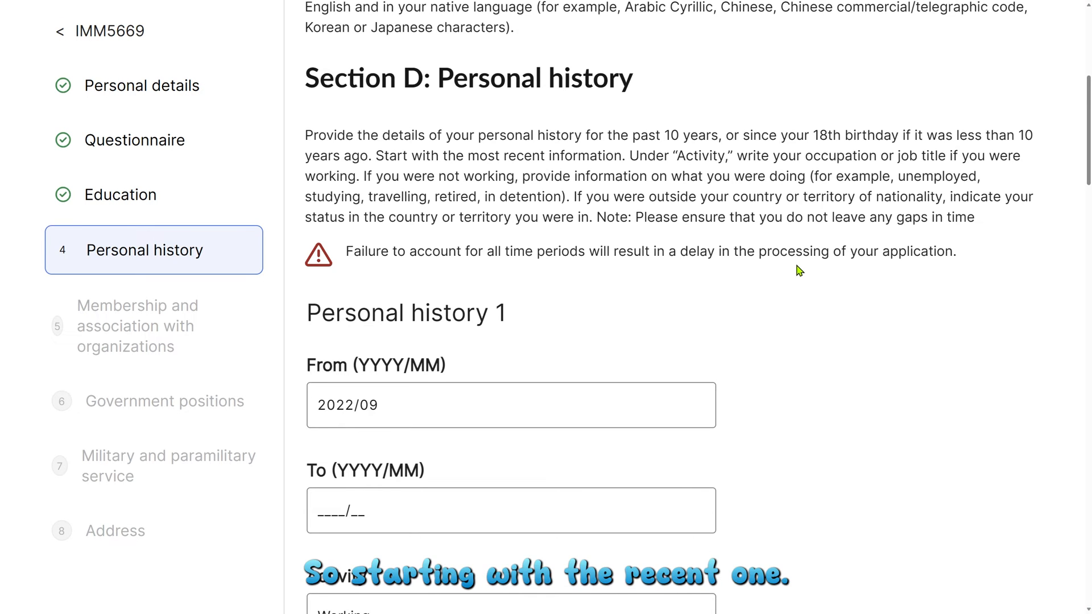
# Step: Check every personal history entry down to the Mumbai working period, then save the section
pyautogui.scroll(-2, 797, 269)
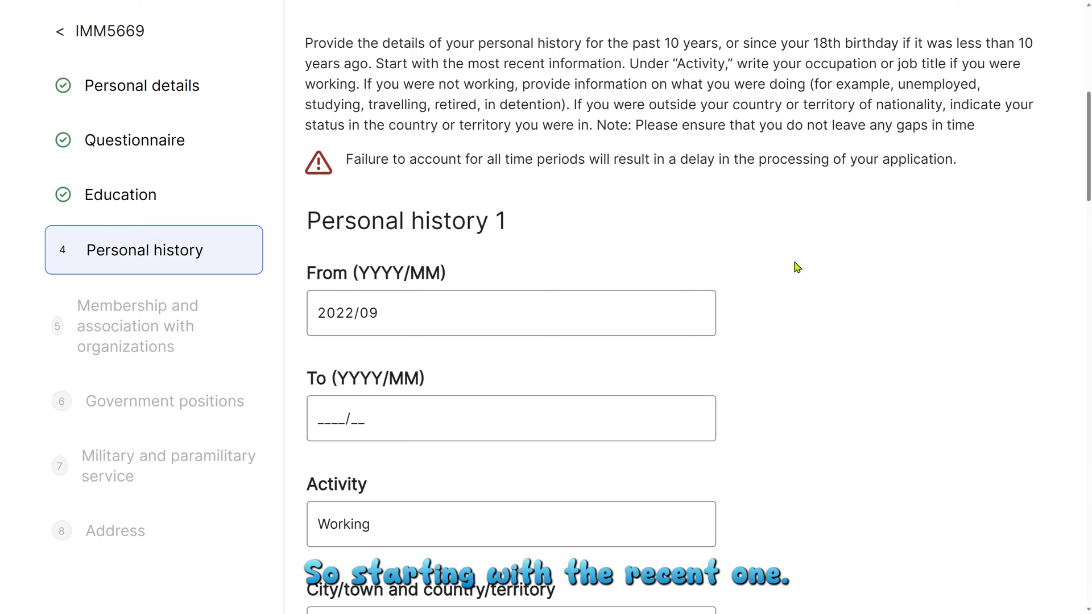
pyautogui.scroll(-2, 796, 266)
pyautogui.scroll(-2, 444, 212)
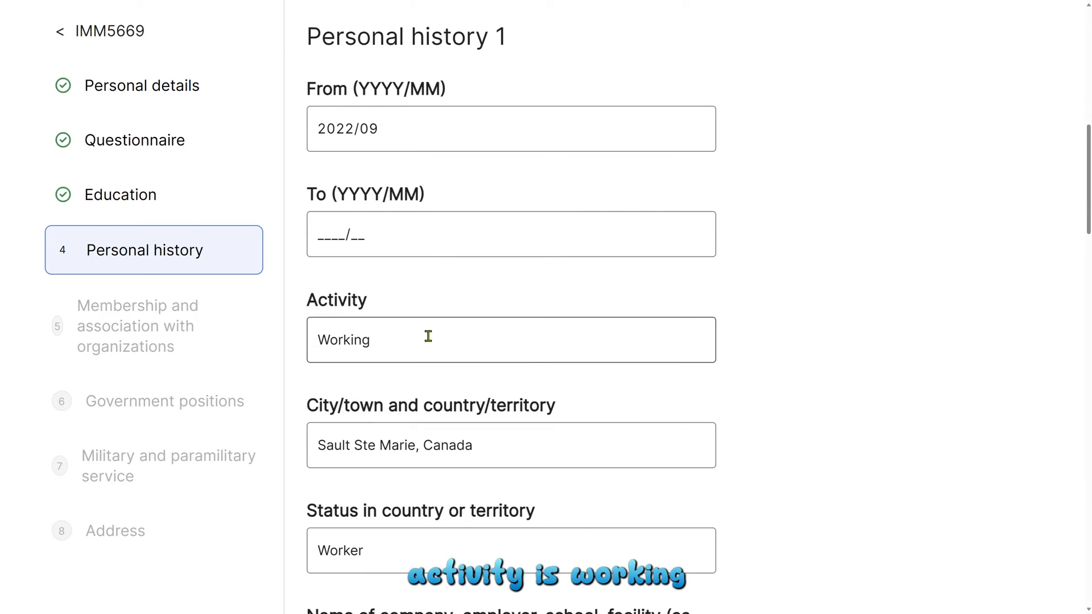
pyautogui.scroll(-4, 429, 337)
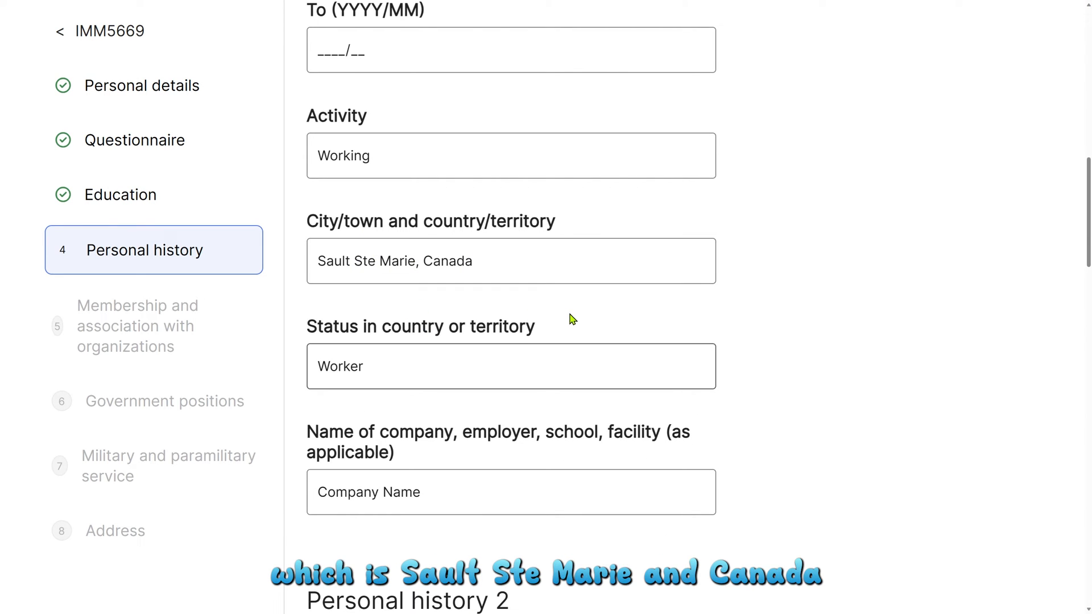
pyautogui.scroll(-2, 529, 358)
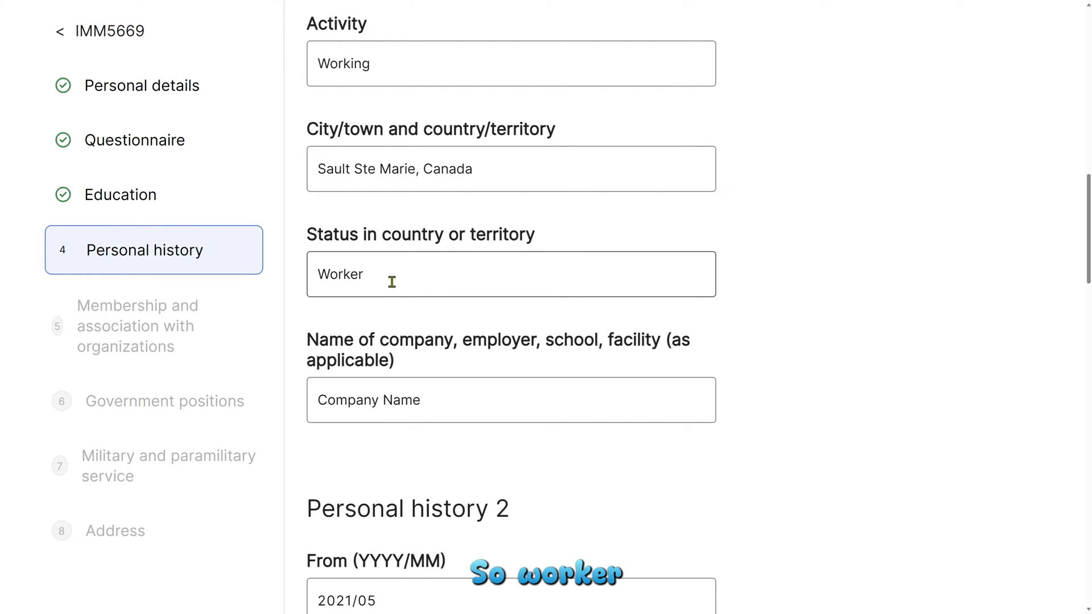
pyautogui.scroll(-2, 498, 380)
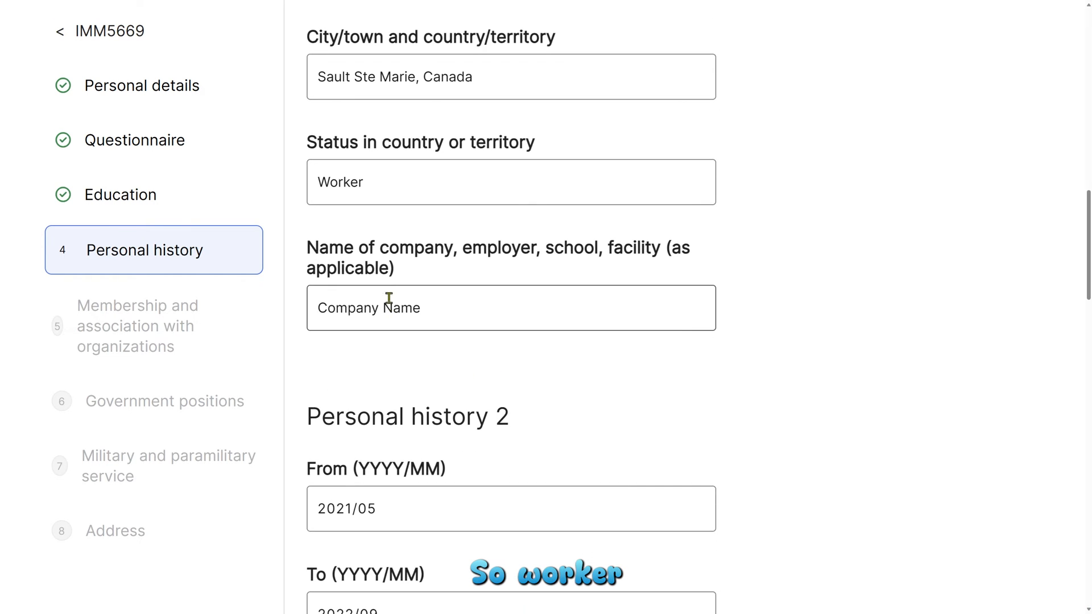
pyautogui.scroll(-2, 819, 378)
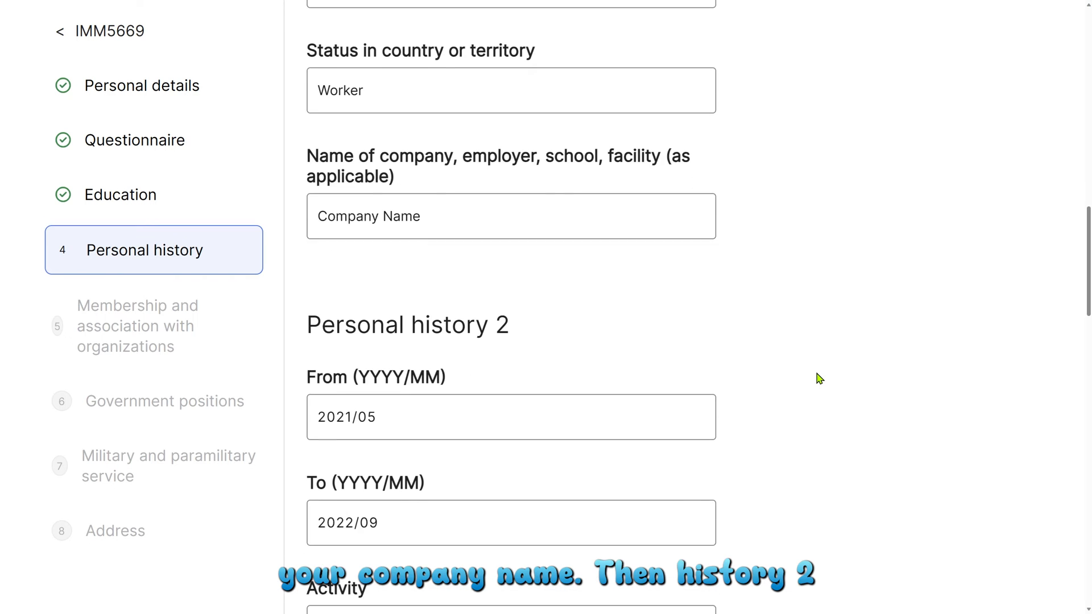
pyautogui.scroll(-3, 819, 378)
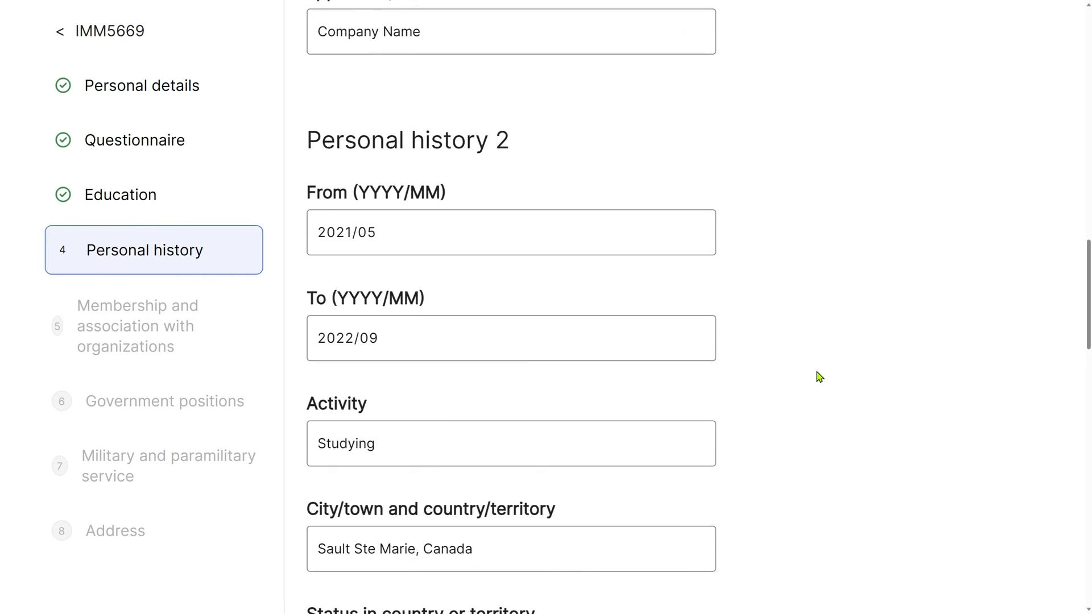
pyautogui.scroll(-2, 819, 377)
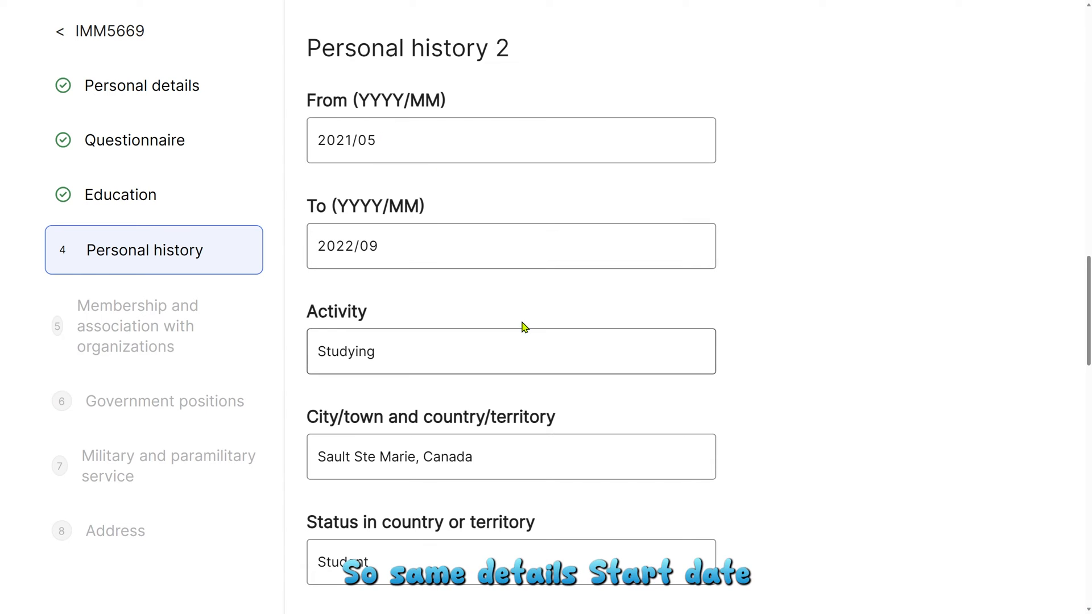
pyautogui.scroll(-2, 666, 405)
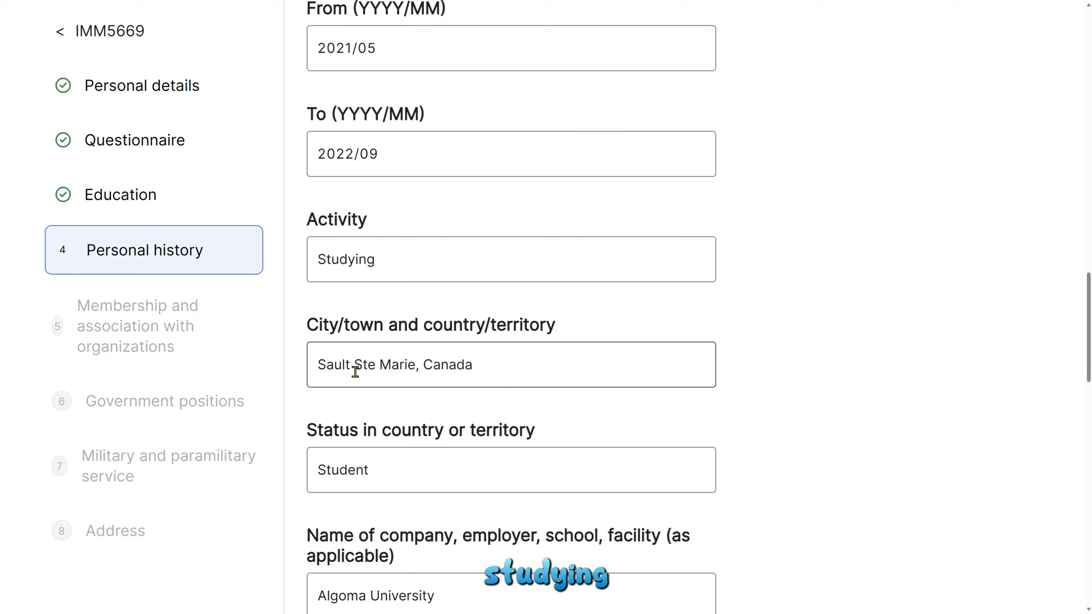
pyautogui.scroll(-2, 706, 418)
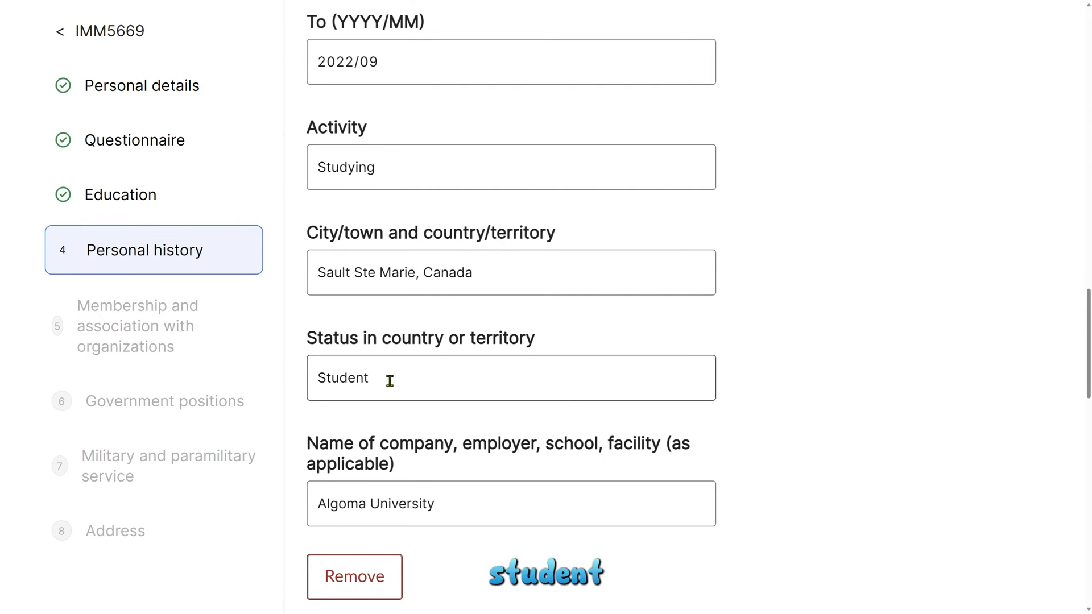
pyautogui.scroll(-2, 386, 380)
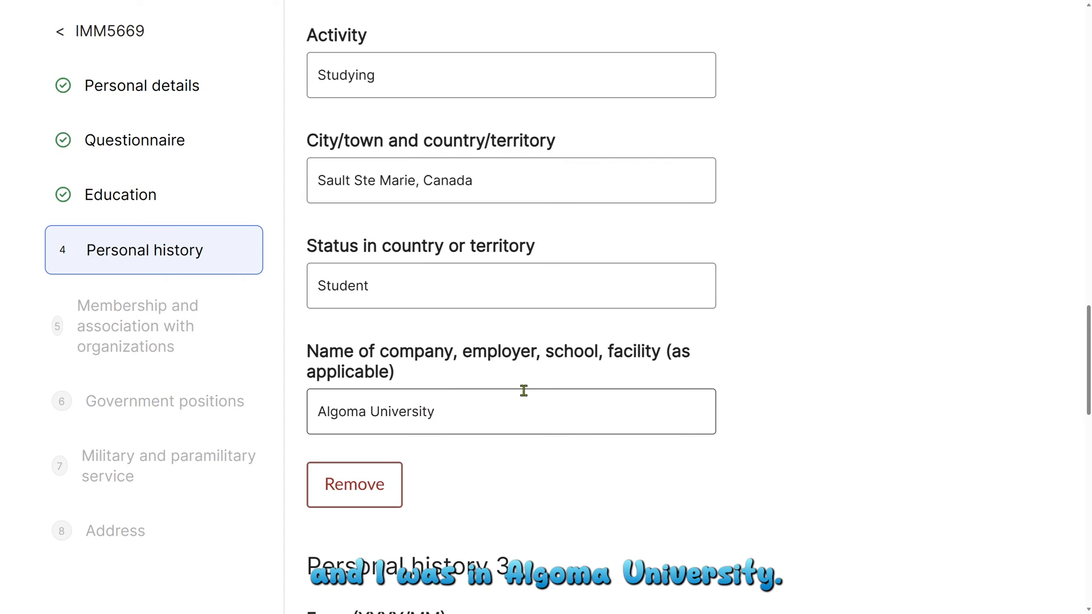
pyautogui.scroll(-3, 523, 391)
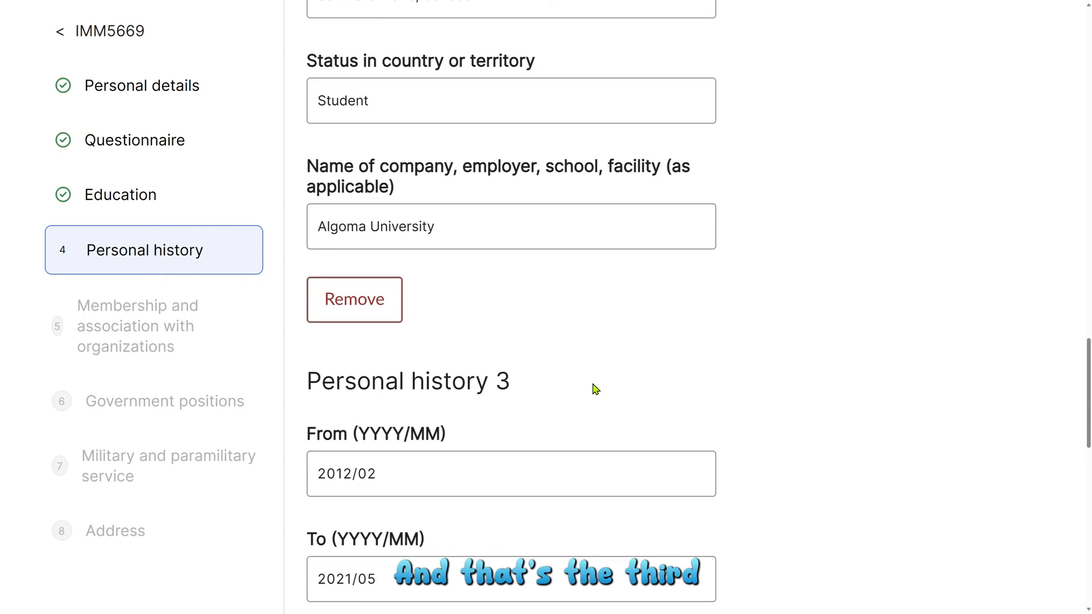
pyautogui.scroll(-2, 592, 385)
pyautogui.scroll(-2, 593, 383)
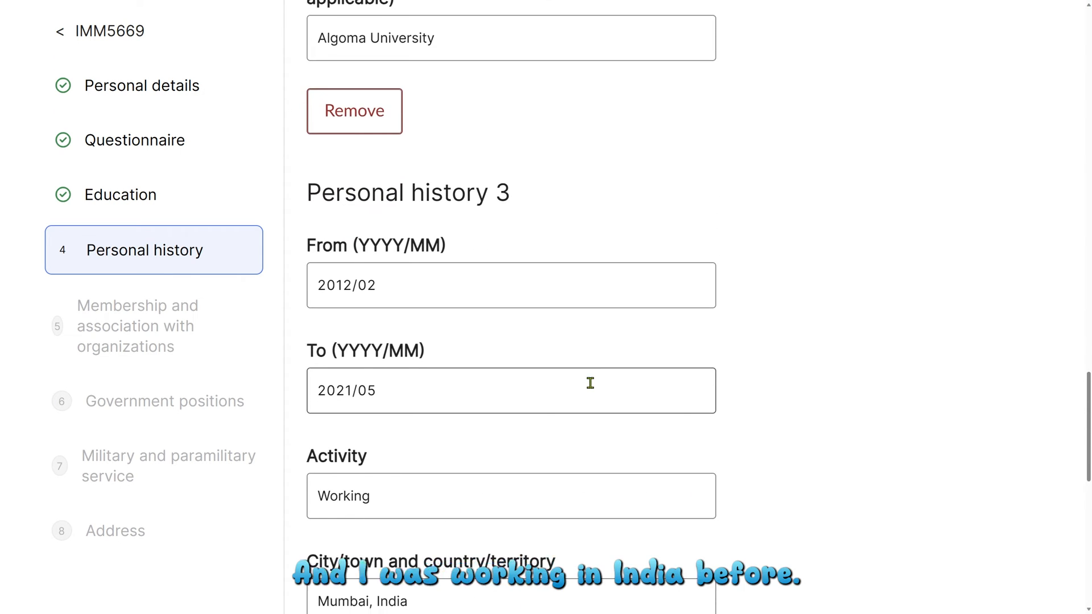
pyautogui.scroll(-2, 591, 381)
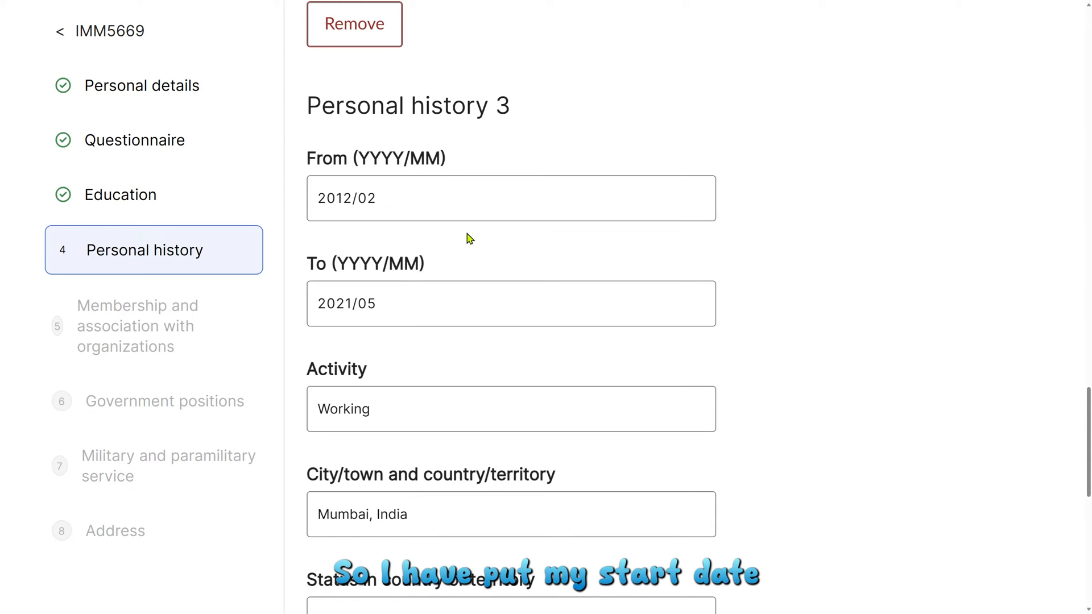
pyautogui.scroll(-2, 512, 324)
pyautogui.scroll(-2, 602, 341)
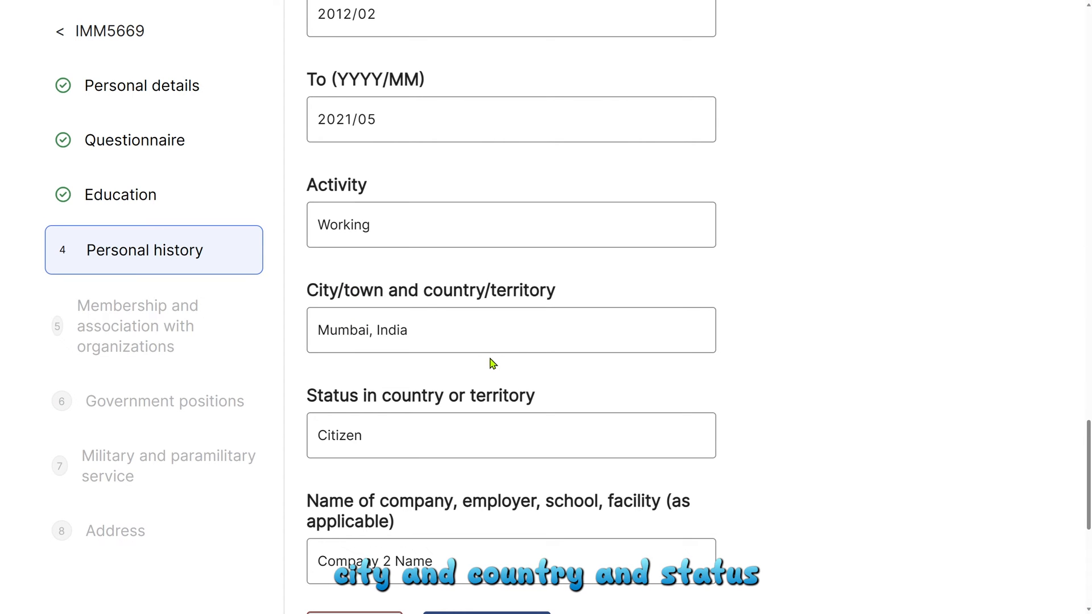
pyautogui.scroll(-2, 491, 363)
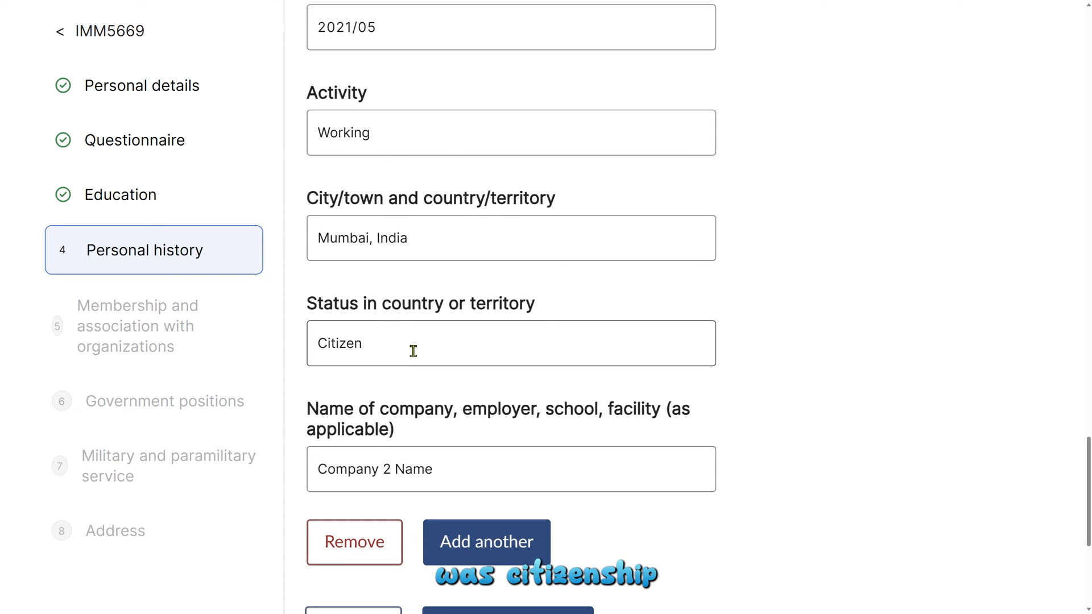
pyautogui.scroll(-2, 373, 376)
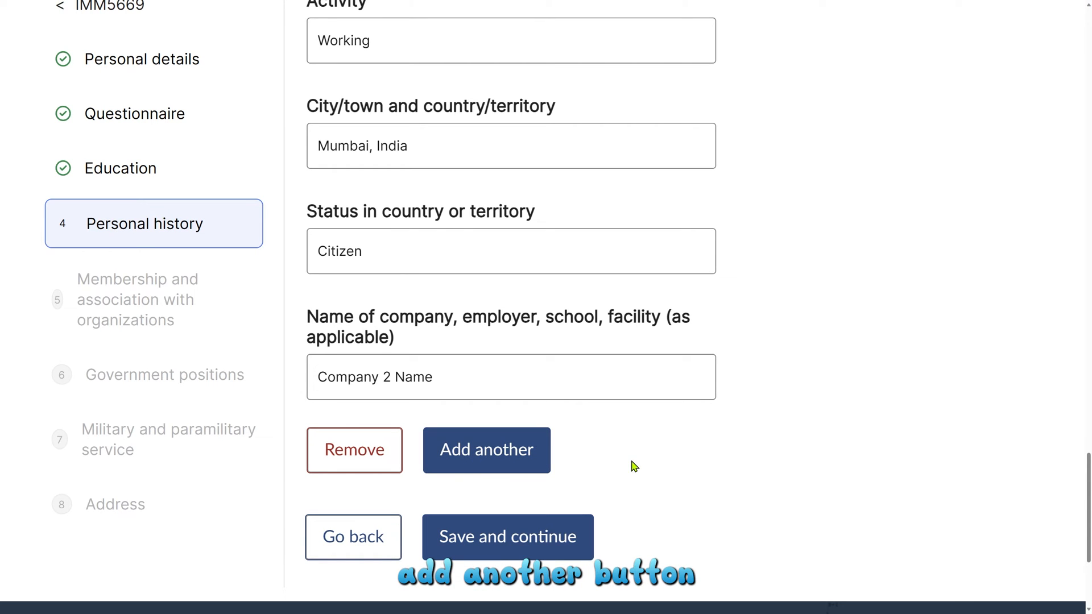
pyautogui.click(490, 546)
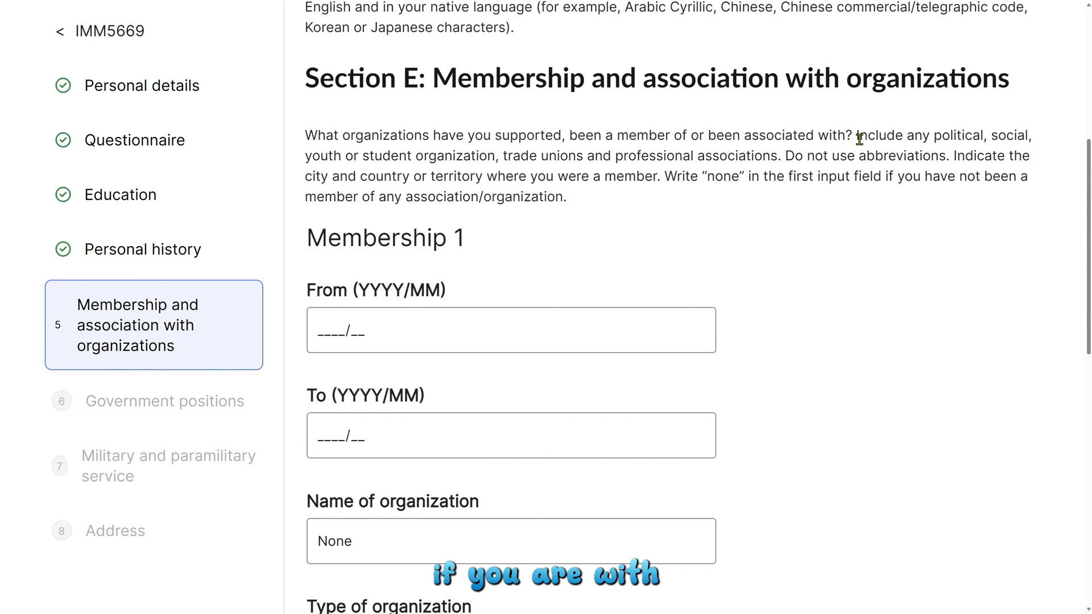
# Step: Read the Section E membership instructions, confirm the organization name is None, and save
pyautogui.moveTo(858, 137); pyautogui.dragTo(857, 156)
pyautogui.click(883, 170)
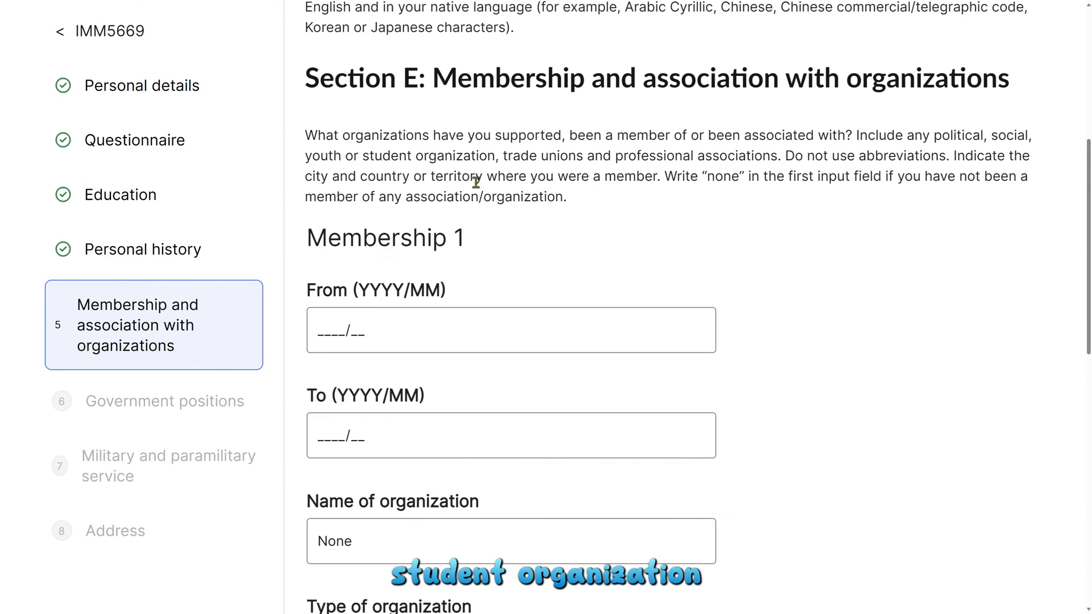
pyautogui.moveTo(499, 156); pyautogui.dragTo(778, 157)
pyautogui.moveTo(664, 176); pyautogui.dragTo(776, 181)
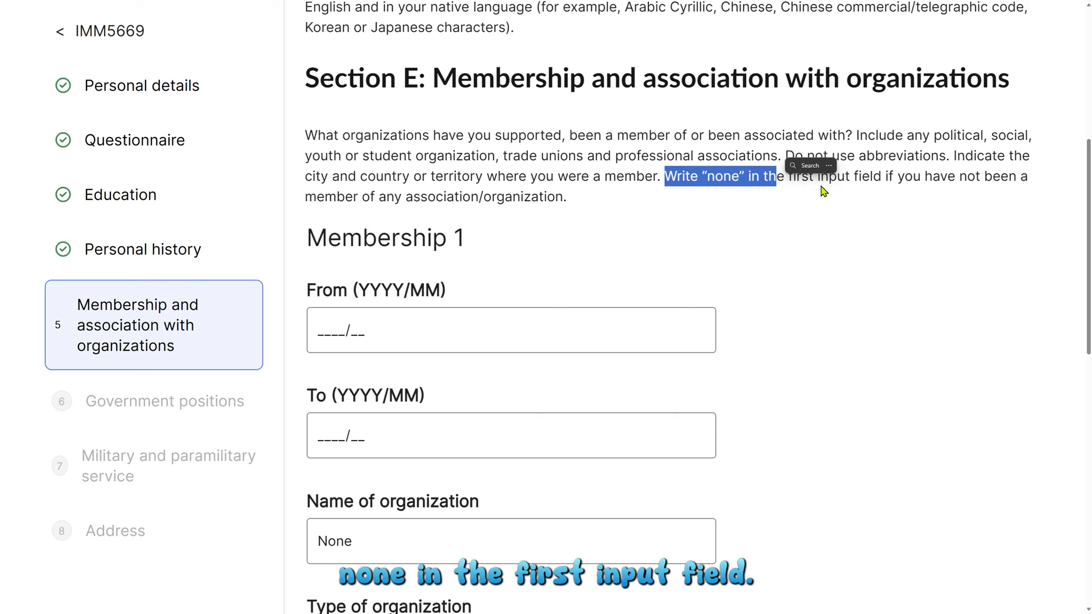
pyautogui.scroll(-2, 860, 195)
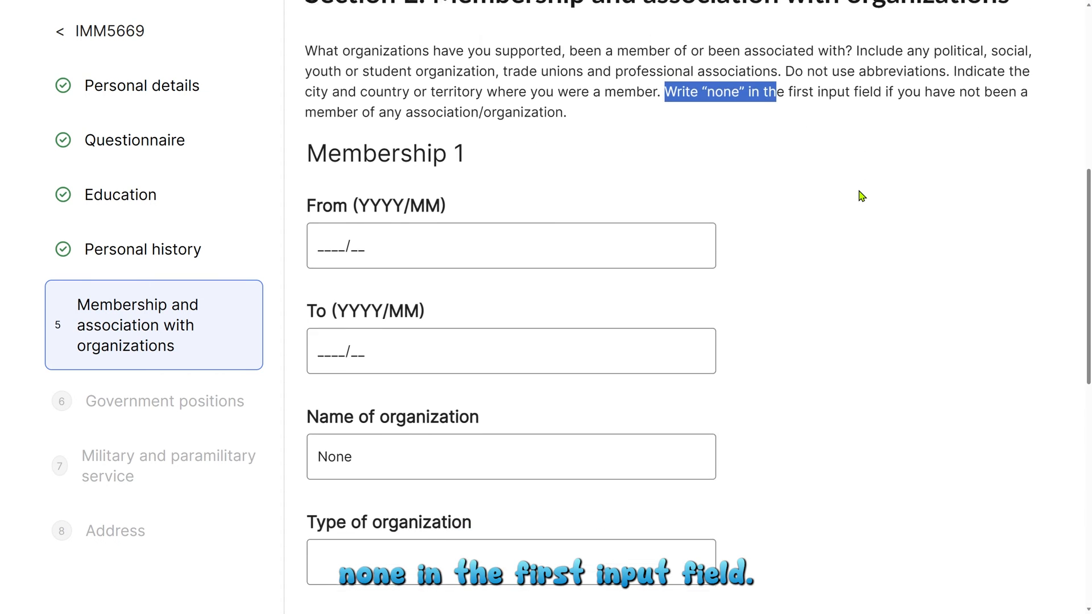
pyautogui.click(854, 195)
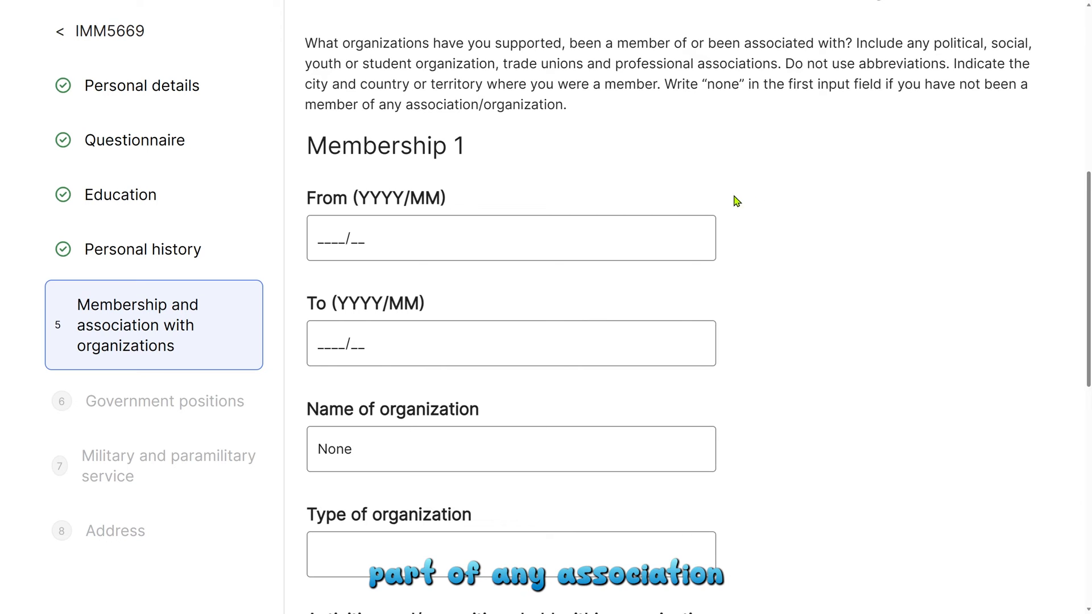
pyautogui.click(332, 452)
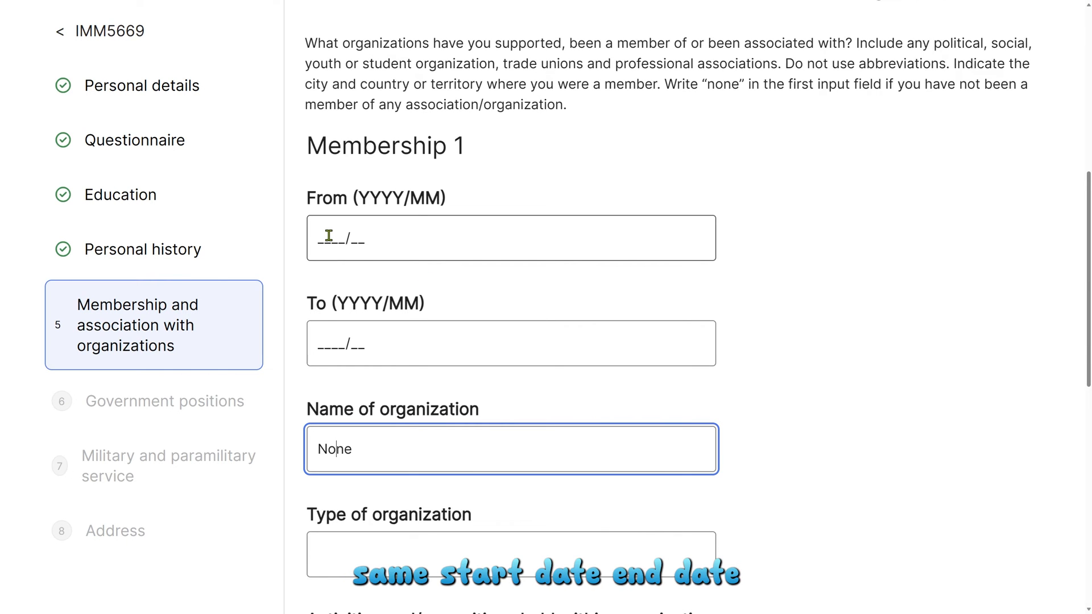
pyautogui.scroll(-3, 393, 275)
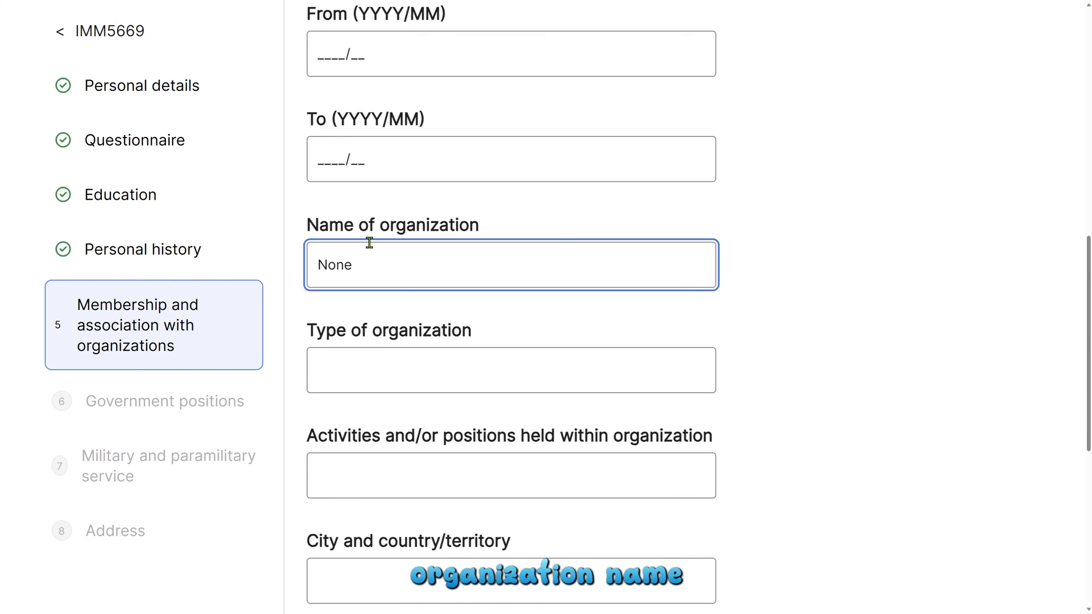
pyautogui.scroll(-5, 617, 366)
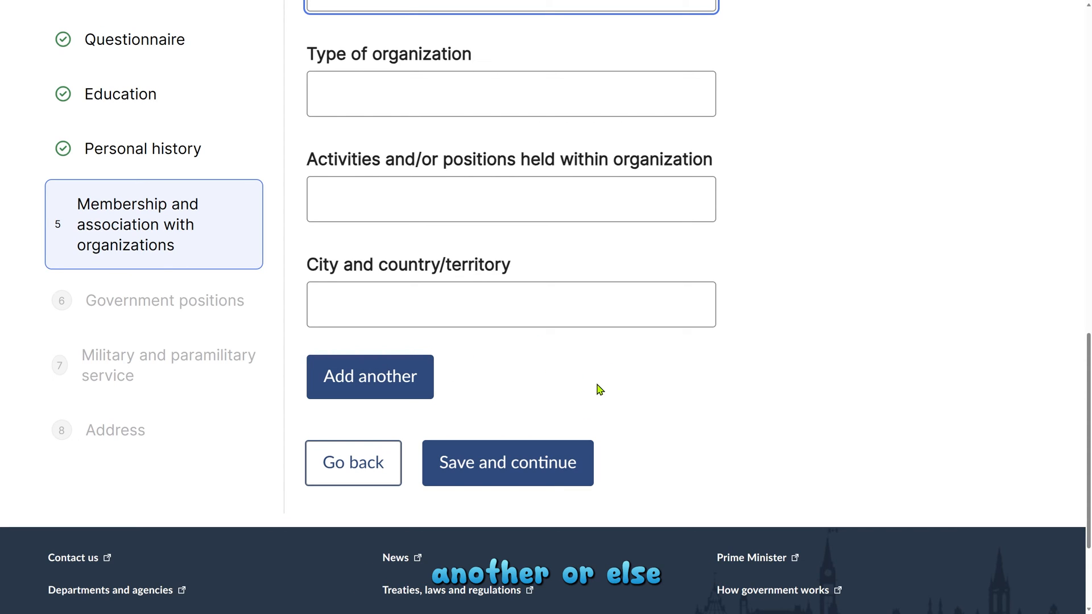
pyautogui.click(536, 466)
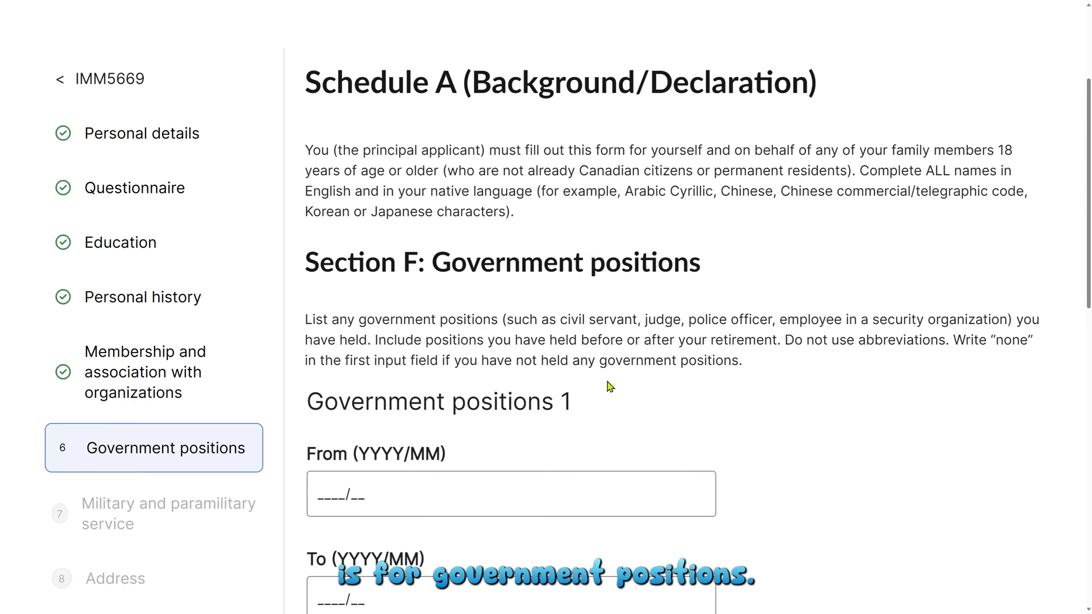
# Step: Confirm Government positions 1 lists None for country/territory and jurisdiction, then save Section F
pyautogui.scroll(-2, 648, 387)
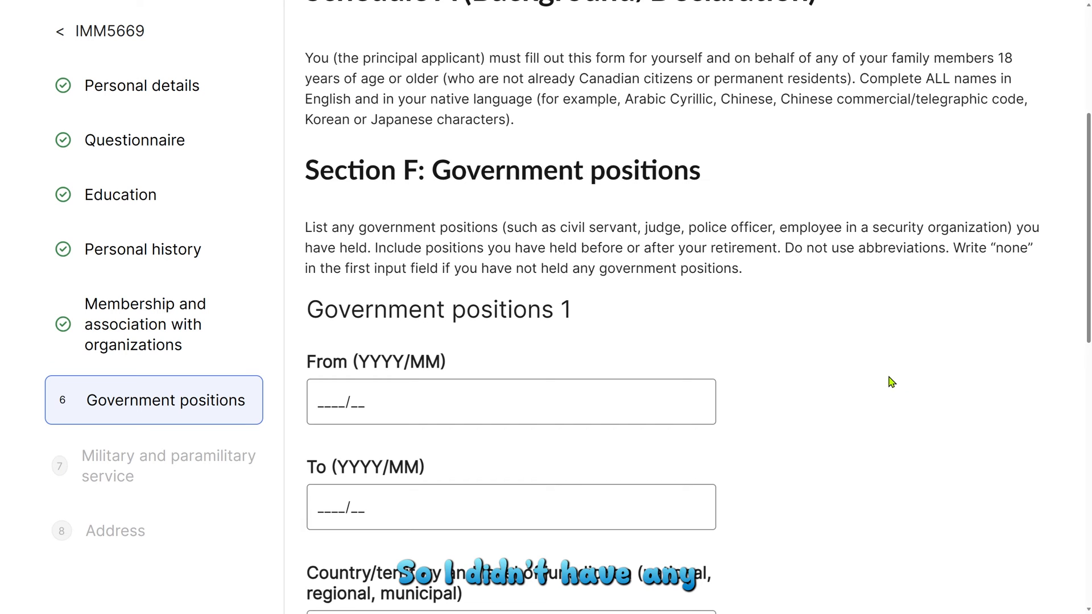
pyautogui.scroll(-5, 892, 379)
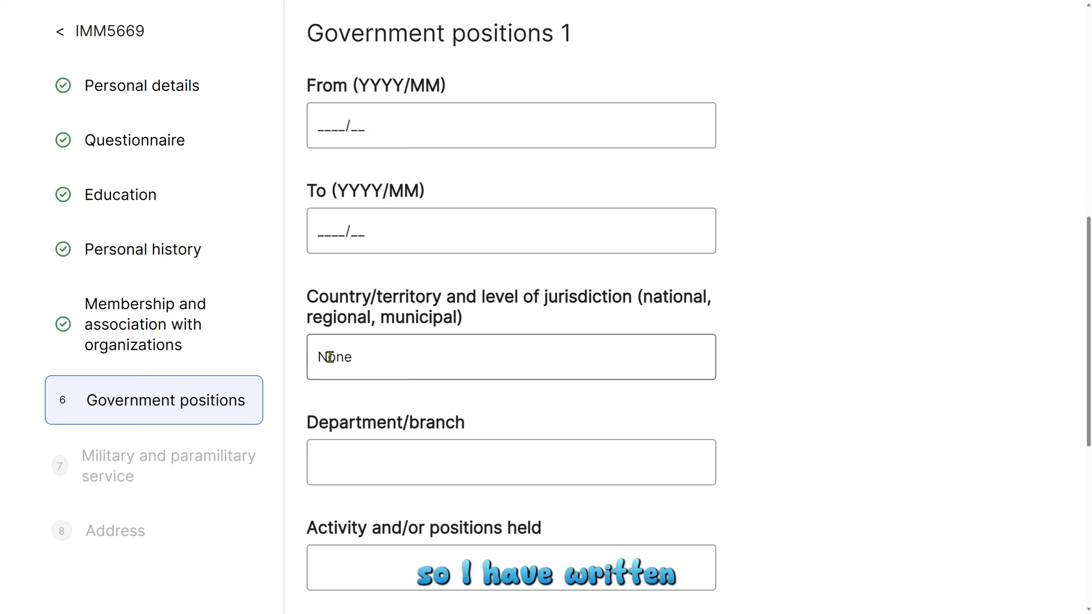
pyautogui.click(337, 356)
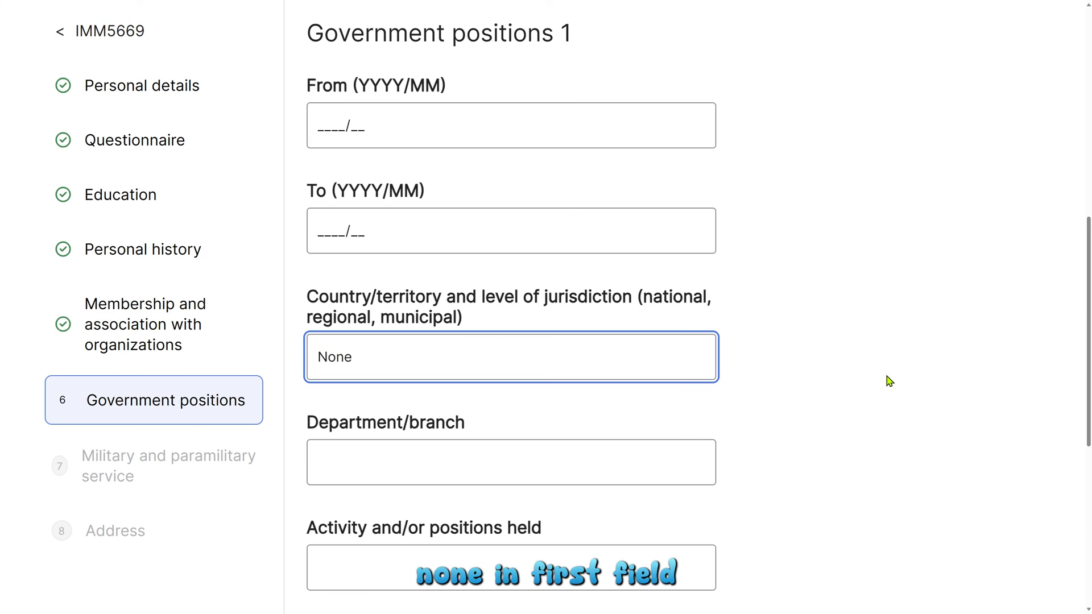
pyautogui.scroll(-5, 888, 379)
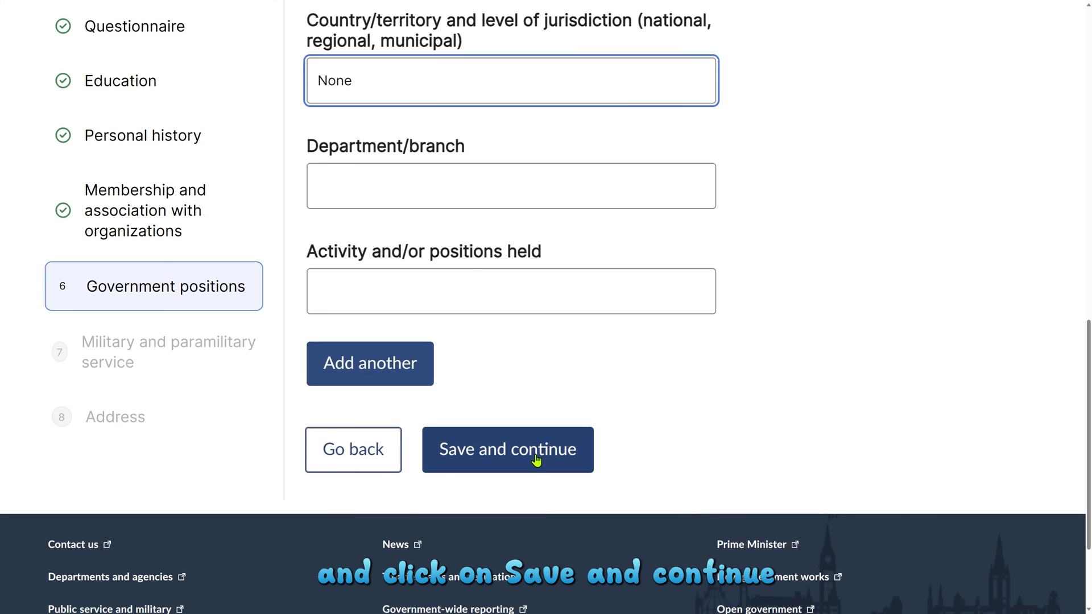
pyautogui.click(535, 459)
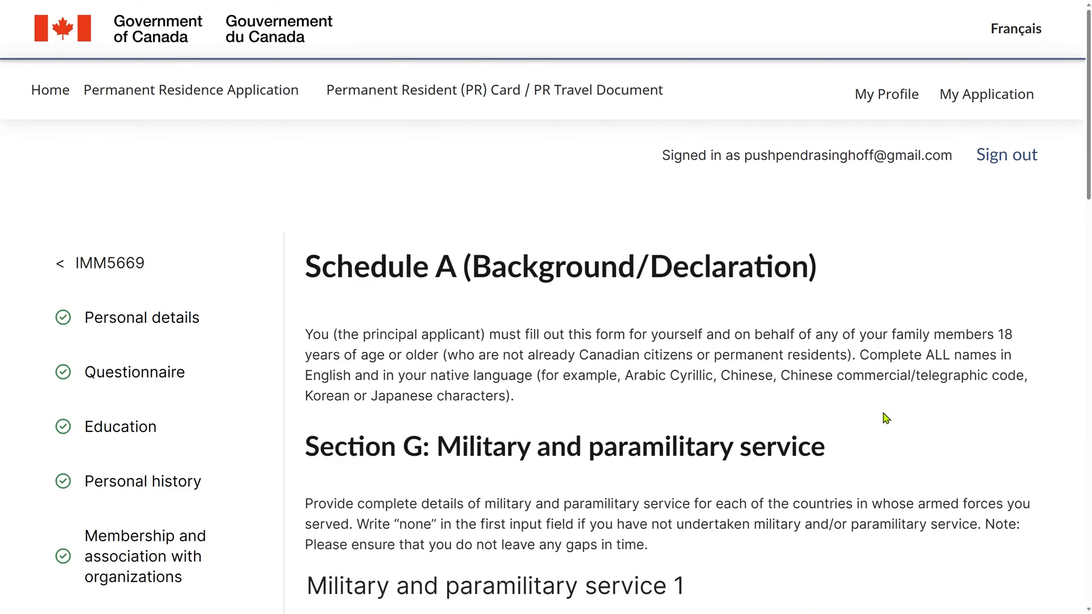
# Step: Save Section G military and paramilitary service with None as the country
pyautogui.scroll(-2, 885, 415)
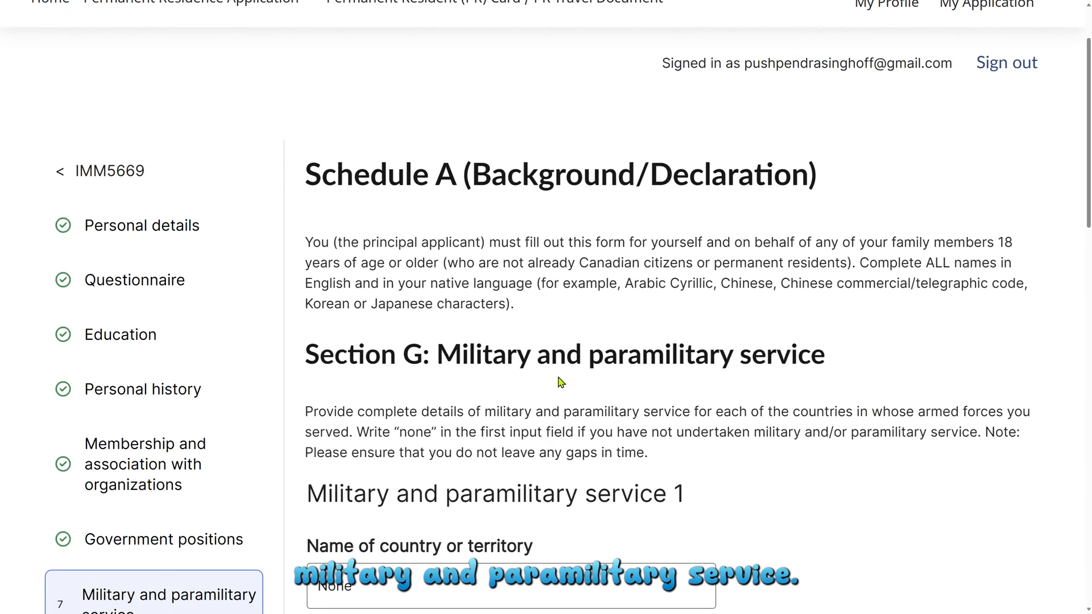
pyautogui.scroll(-4, 815, 389)
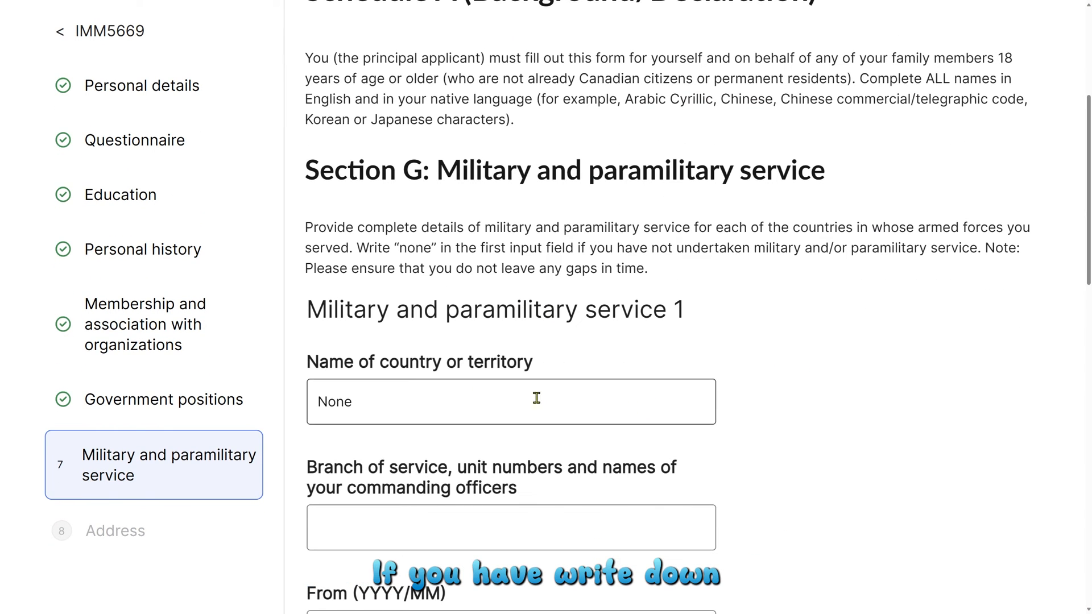
pyautogui.scroll(-13, 746, 416)
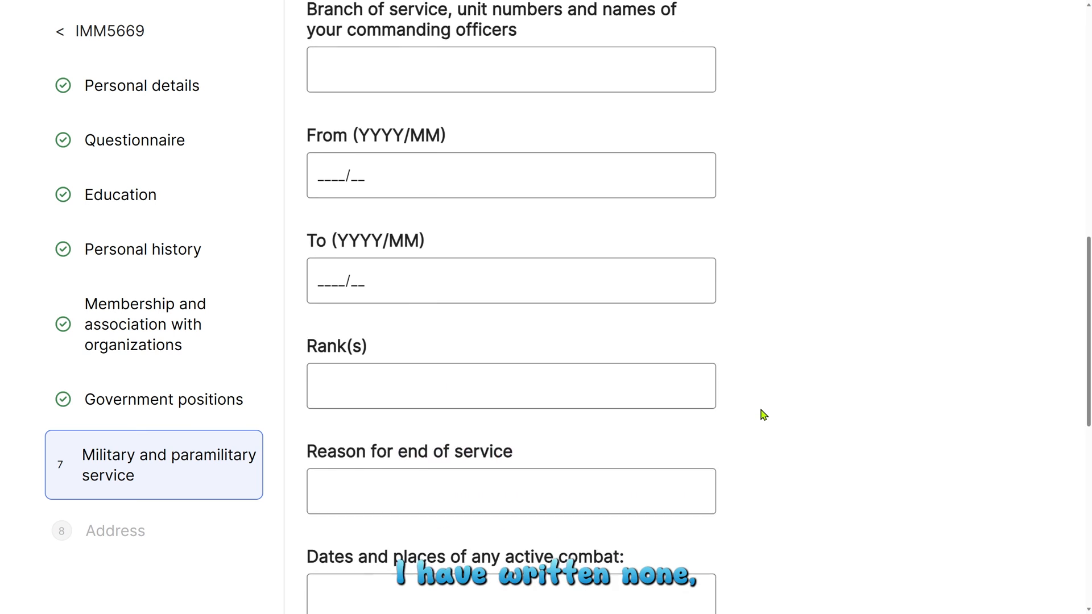
pyautogui.scroll(-2, 648, 479)
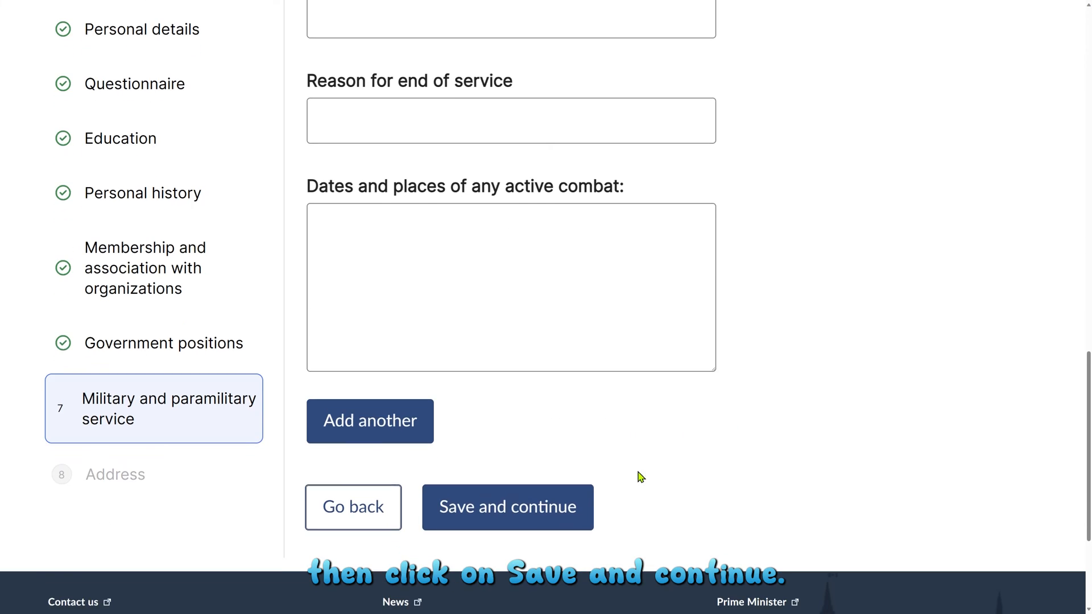
pyautogui.click(519, 508)
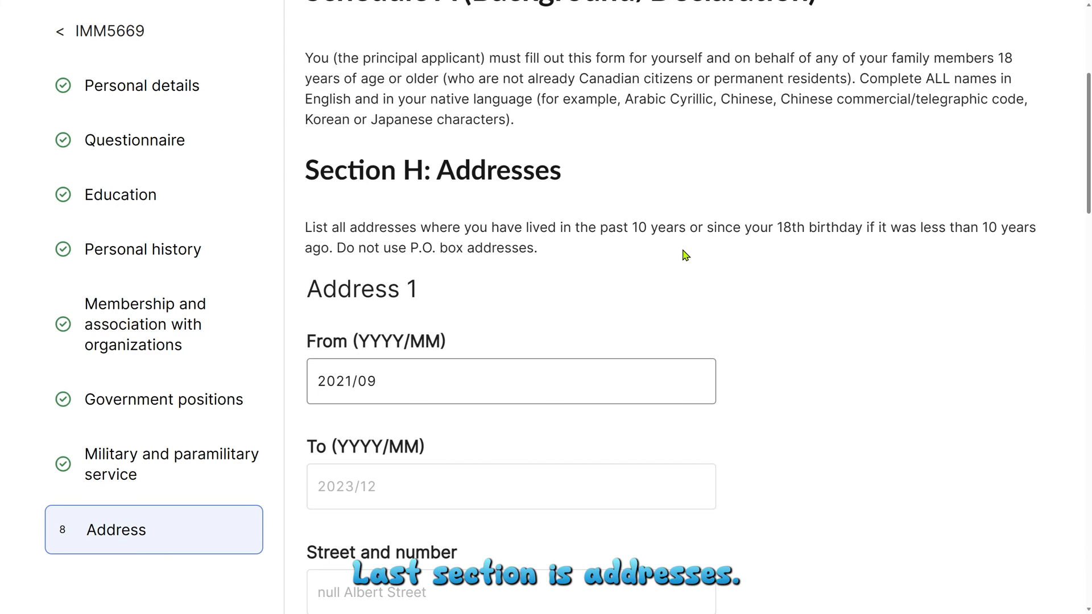
# Step: Read the Section H instructions and review Address 1, starting 2021/09
pyautogui.tripleClick(400, 243)
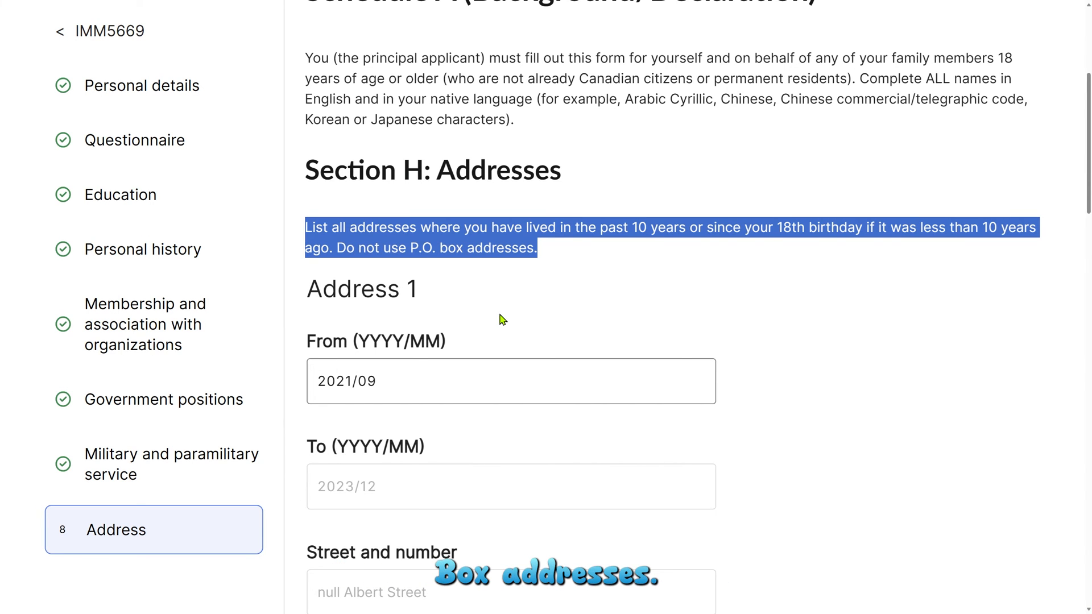
pyautogui.click(502, 319)
pyautogui.scroll(-3, 509, 320)
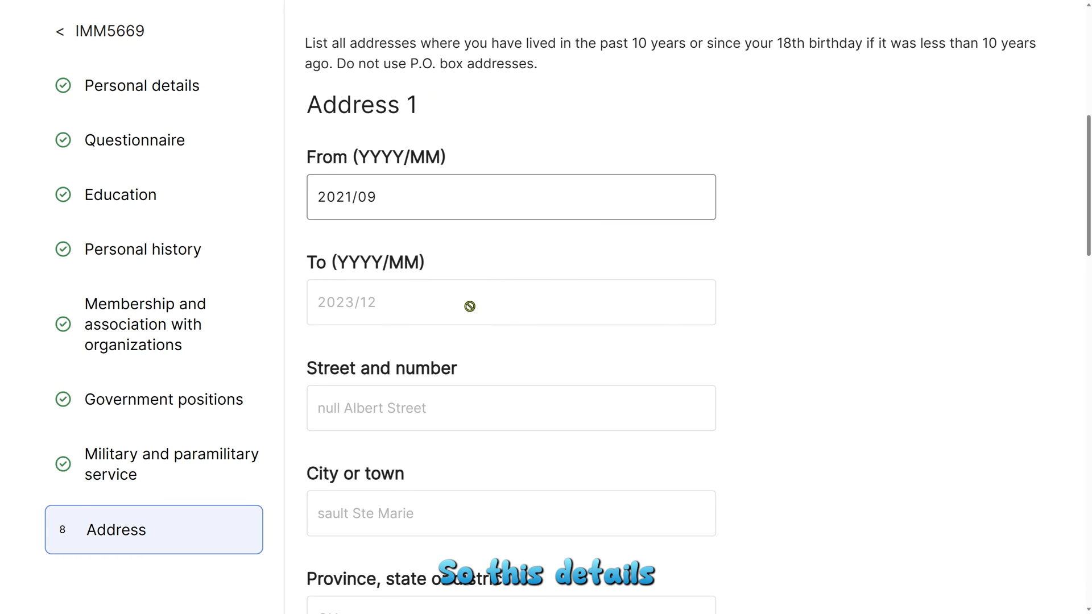
pyautogui.scroll(-2, 415, 307)
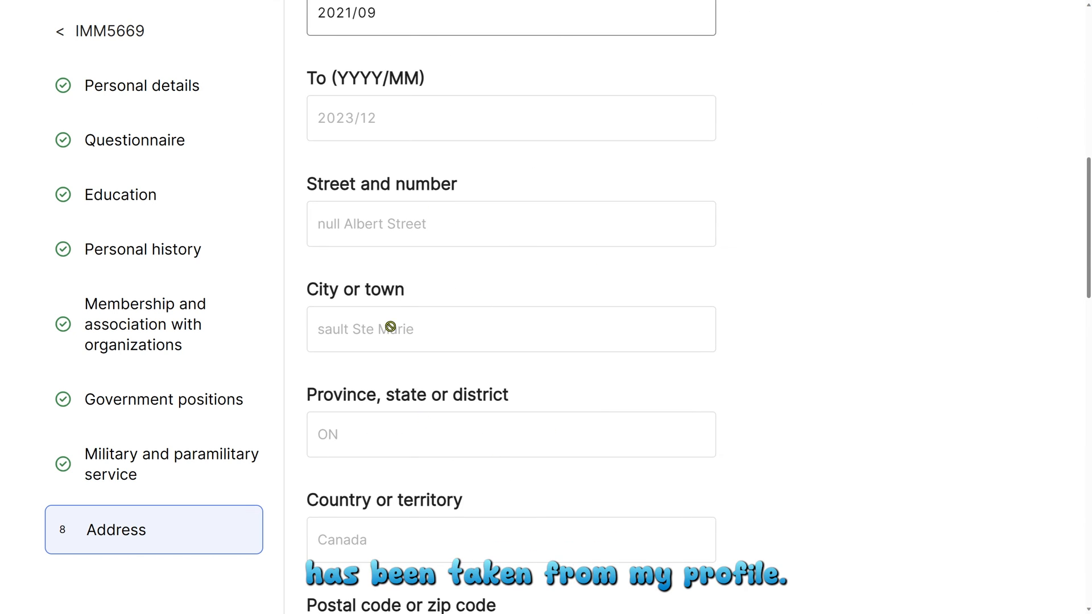
pyautogui.scroll(4, 465, 414)
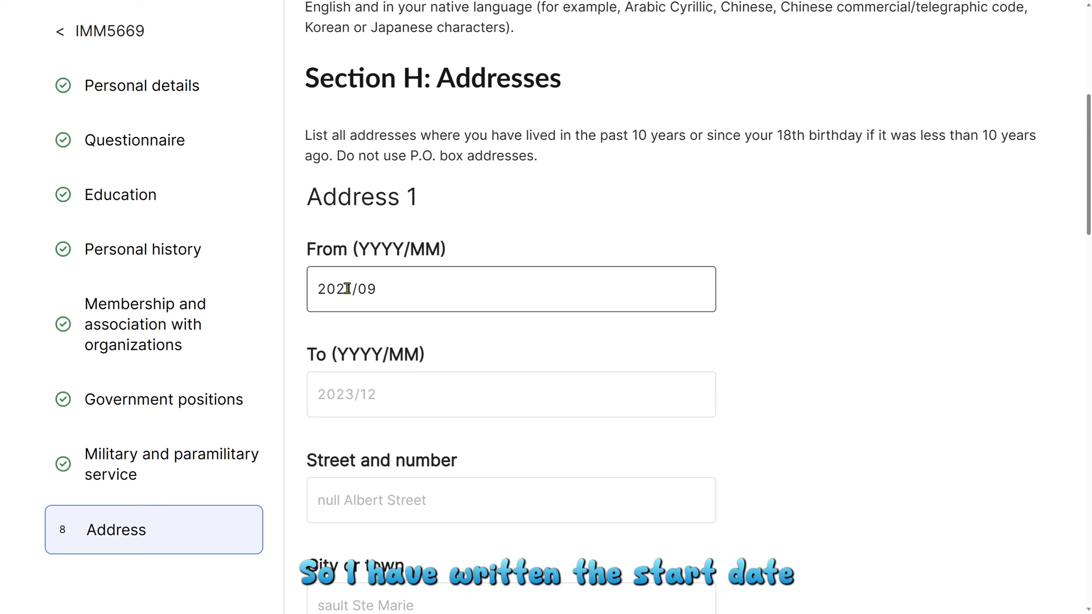
pyautogui.scroll(-8, 470, 315)
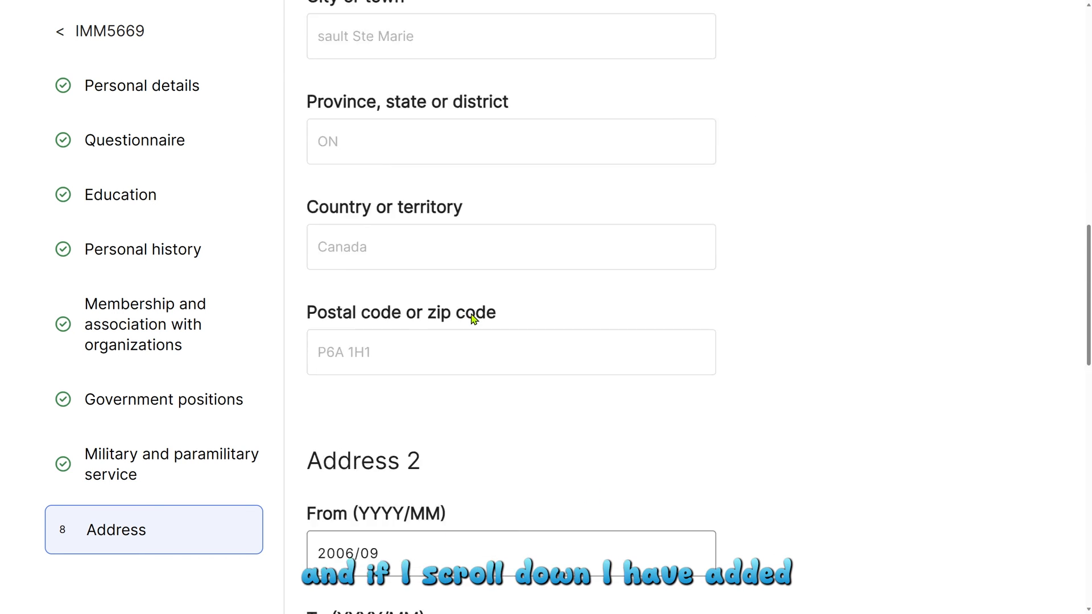
pyautogui.scroll(-3, 472, 318)
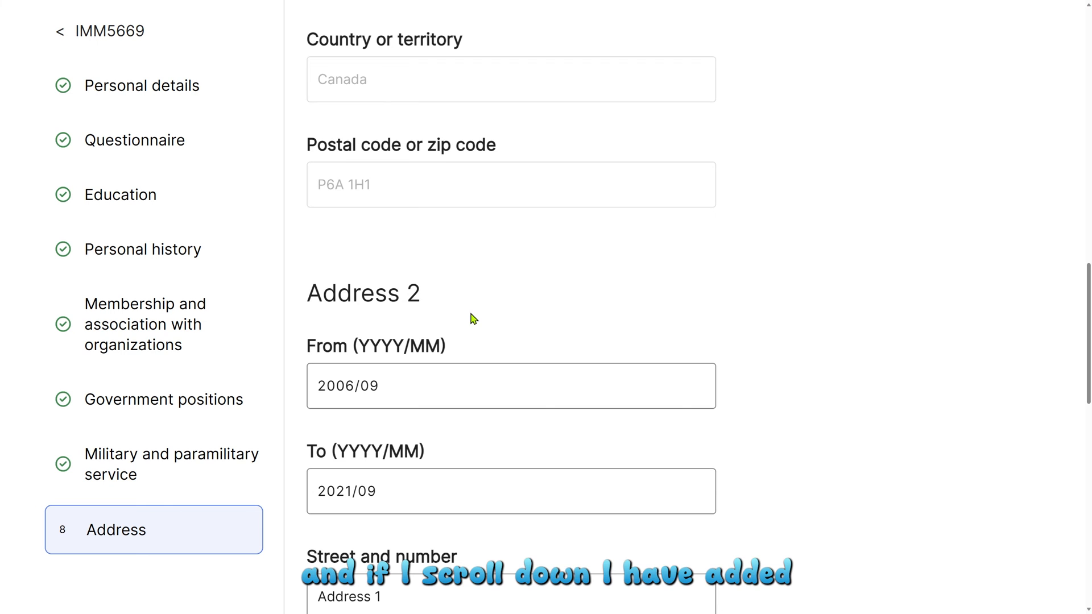
pyautogui.scroll(-2, 427, 296)
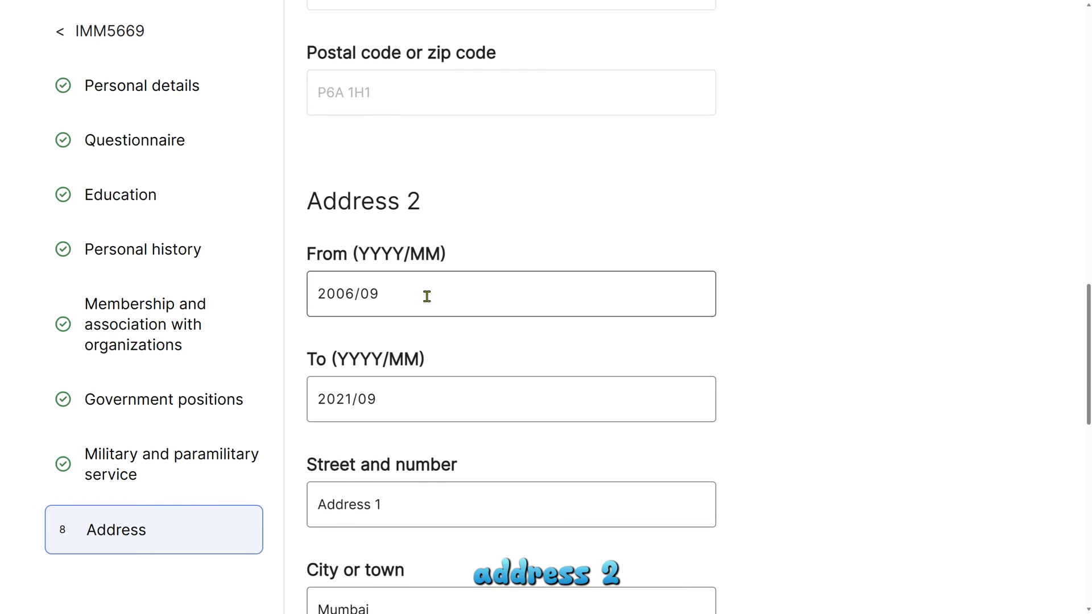
pyautogui.scroll(-2, 427, 296)
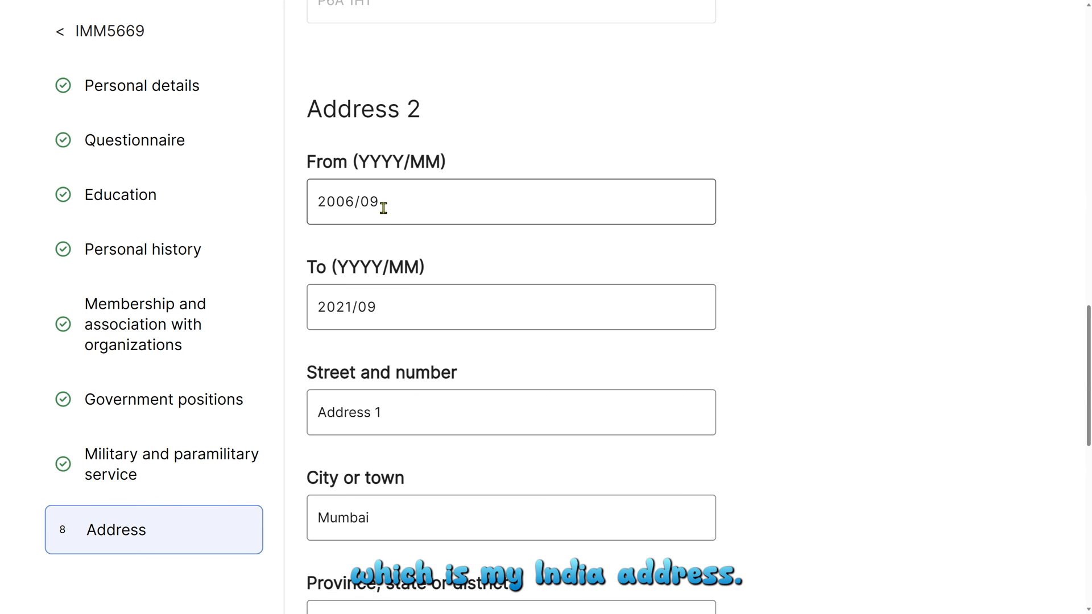
# Step: Verify Address 2 in Mumbai, Maharashtra, India, 400001 from 2006/09, then save the addresses
pyautogui.click(354, 202)
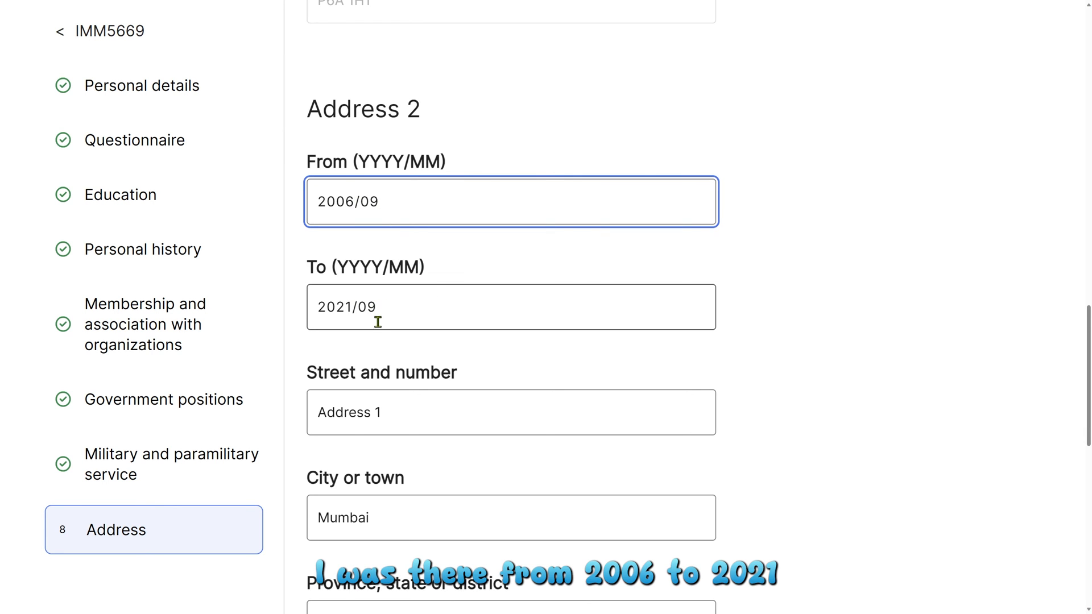
pyautogui.scroll(-6, 377, 322)
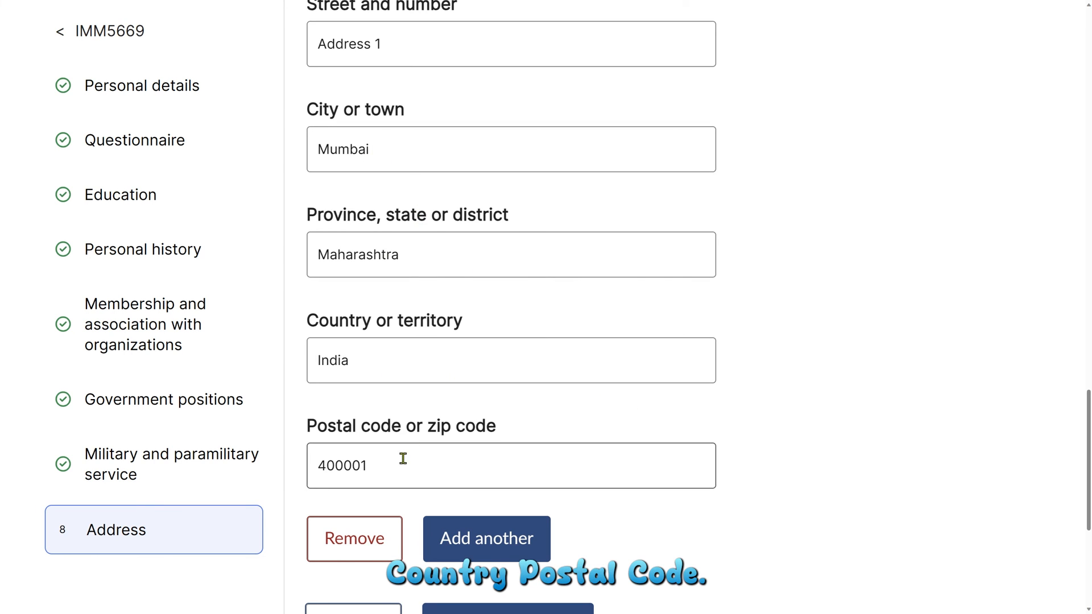
pyautogui.scroll(-2, 549, 586)
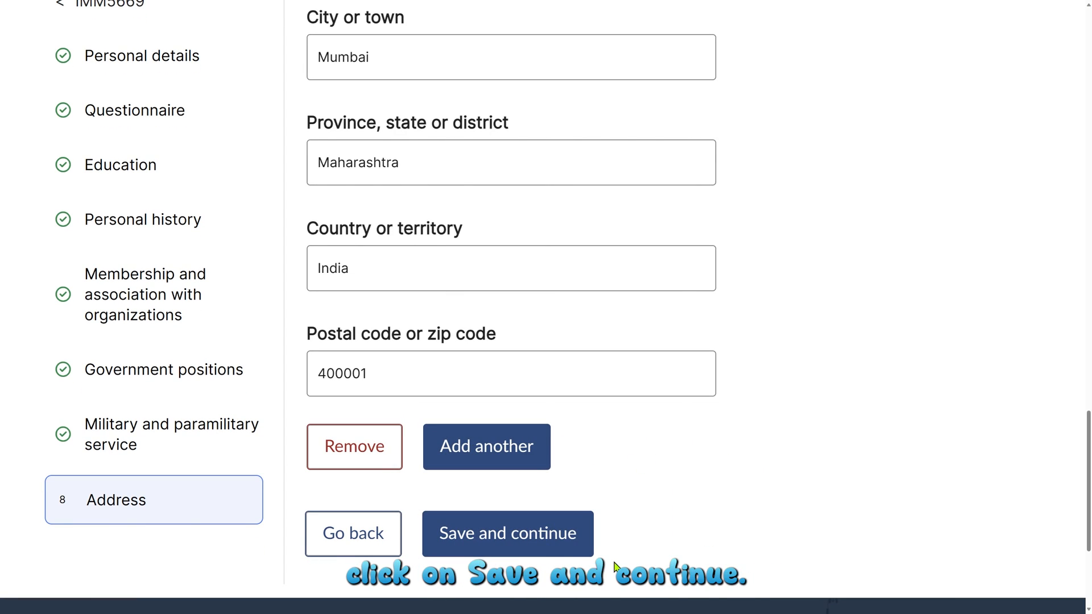
pyautogui.click(507, 545)
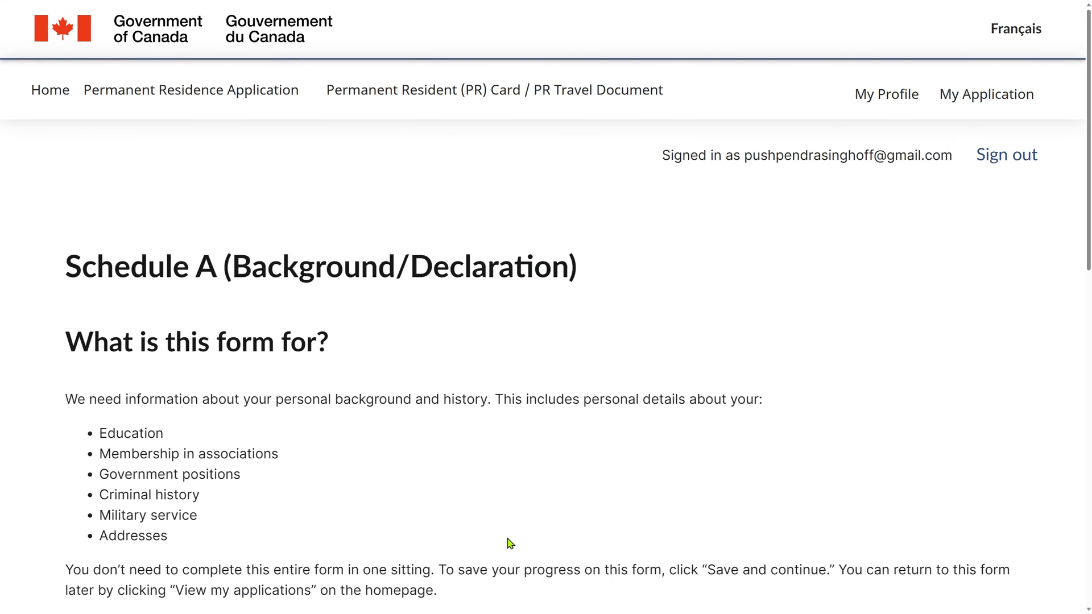
# Step: Review the applicant table with dates of birth and mark Schedule A complete
pyautogui.scroll(-8, 510, 543)
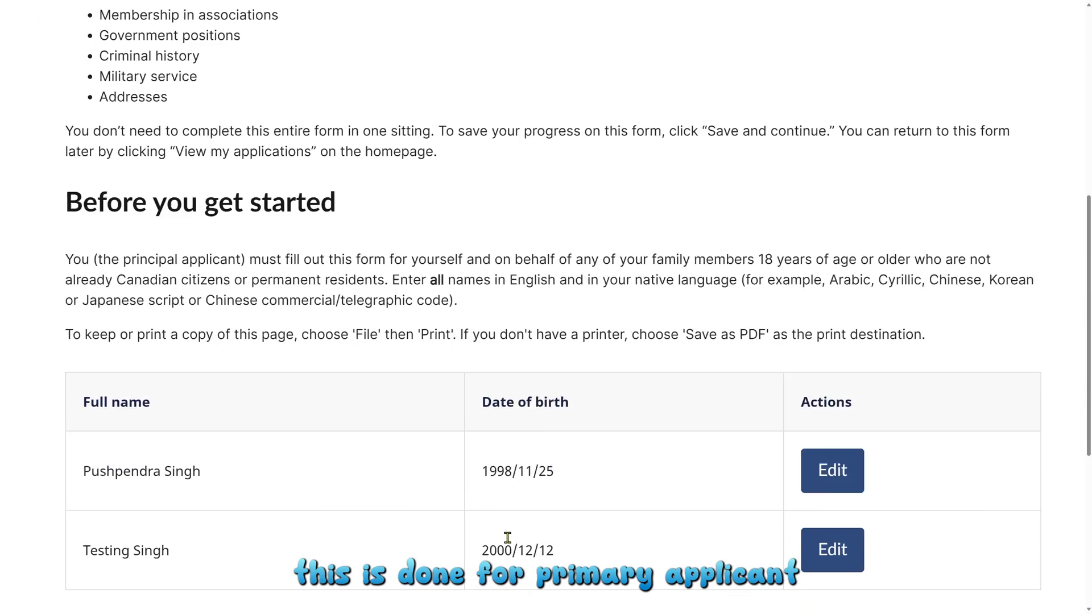
pyautogui.scroll(-2, 508, 537)
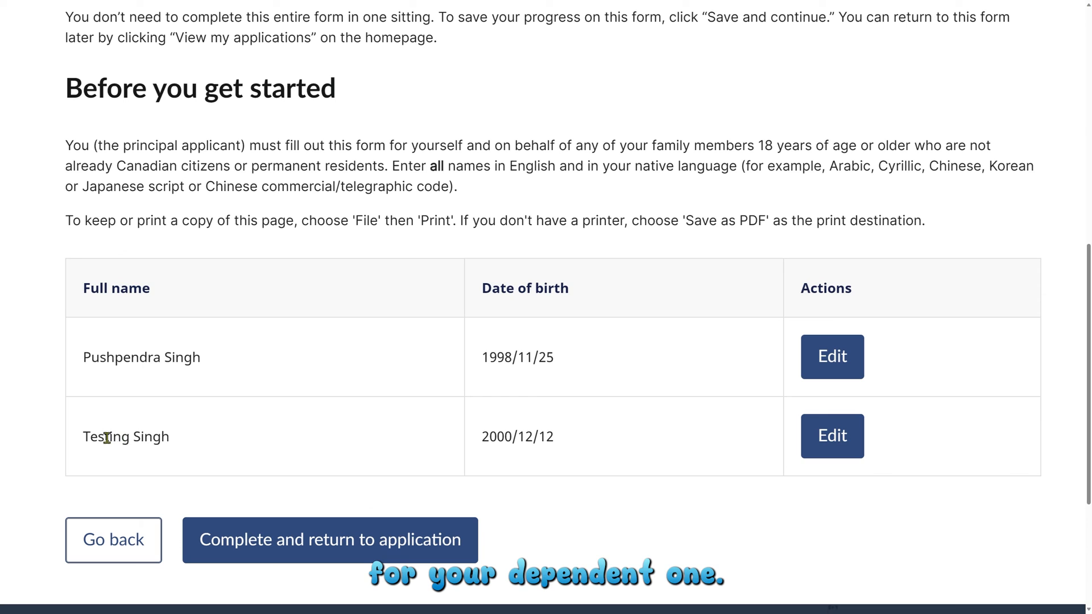
pyautogui.moveTo(106, 438); pyautogui.dragTo(204, 445)
pyautogui.click(331, 458)
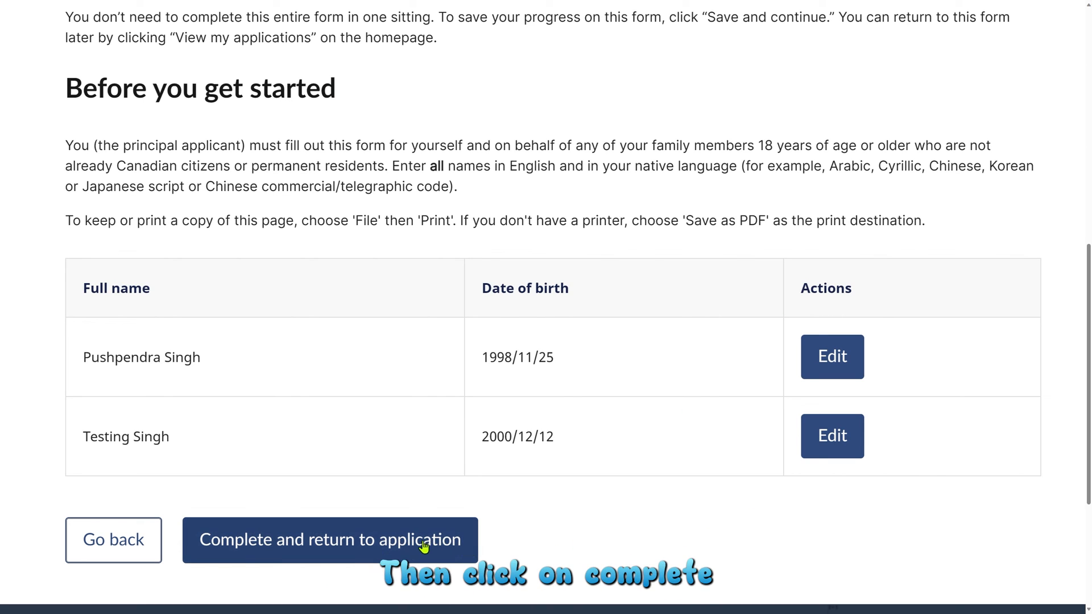
pyautogui.click(403, 547)
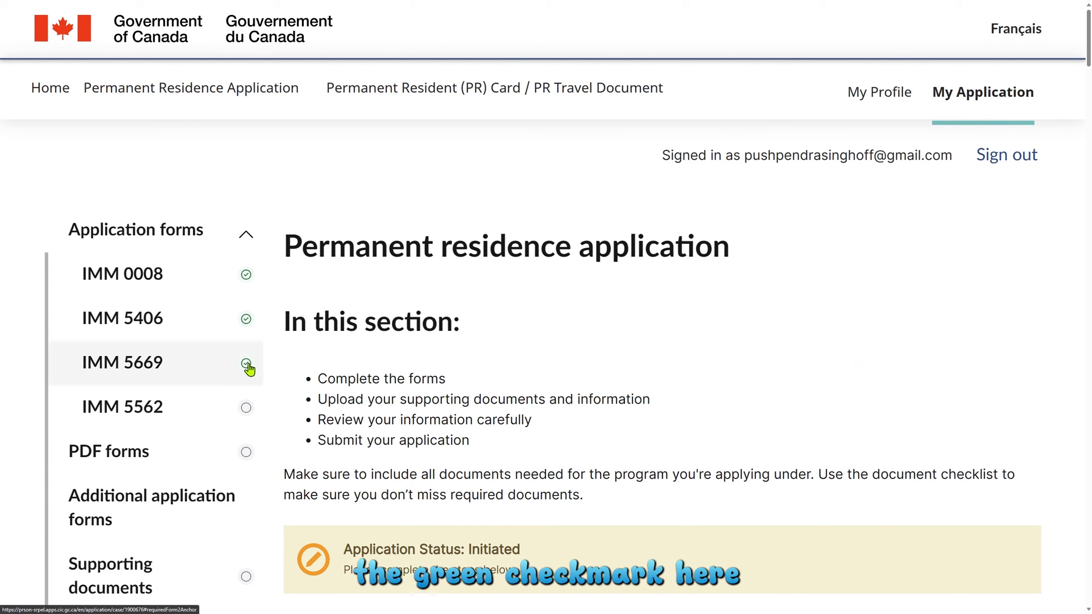
# Step: Scroll the application page to confirm IMM 5669 now shows a green check
pyautogui.scroll(-20, 638, 474)
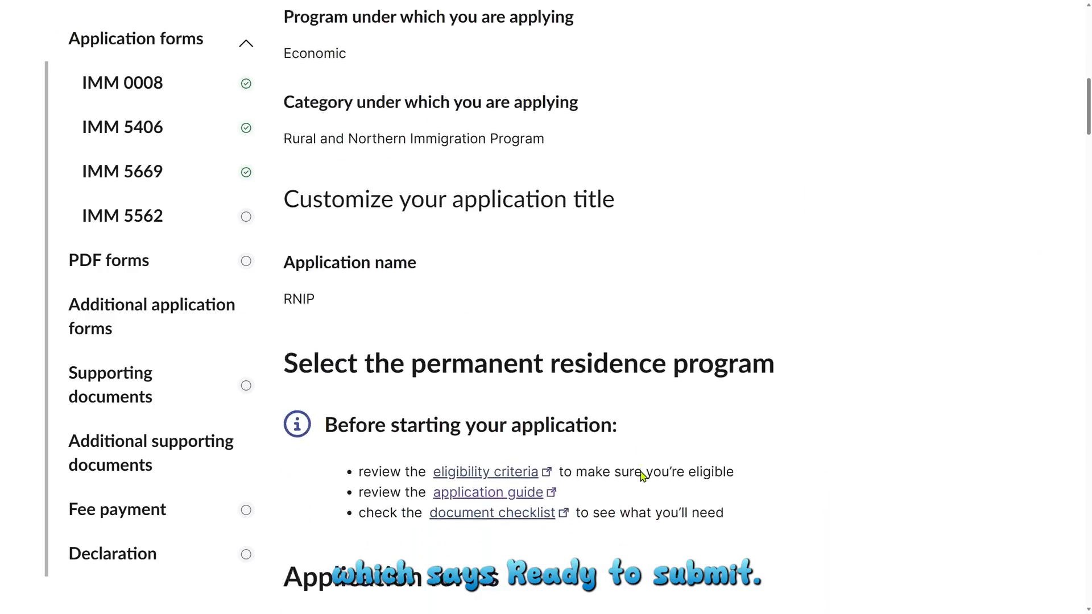
pyautogui.scroll(-5, 644, 476)
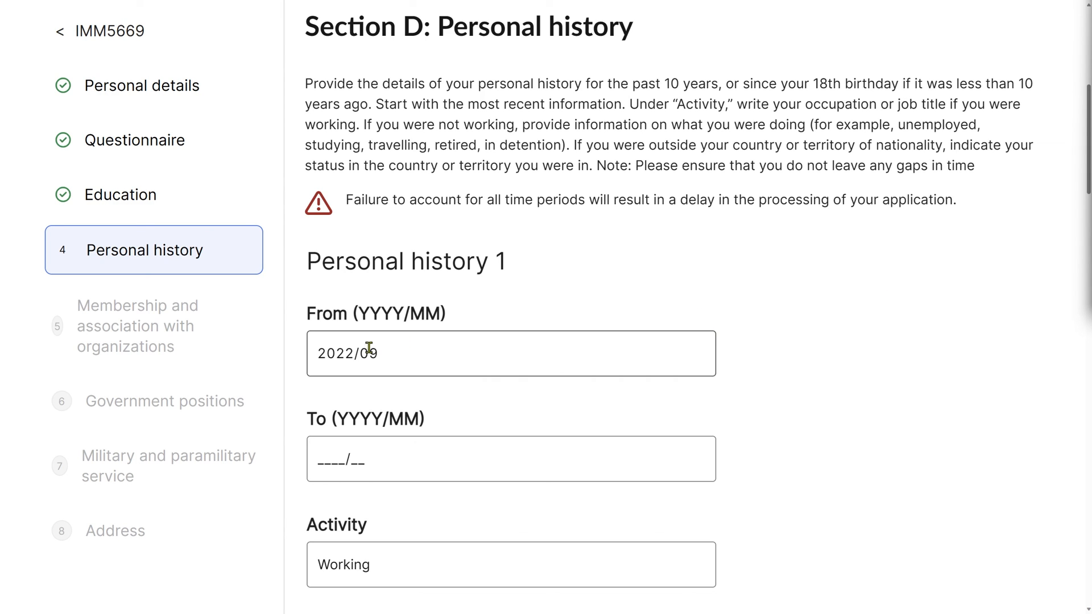
pyautogui.click(337, 352)
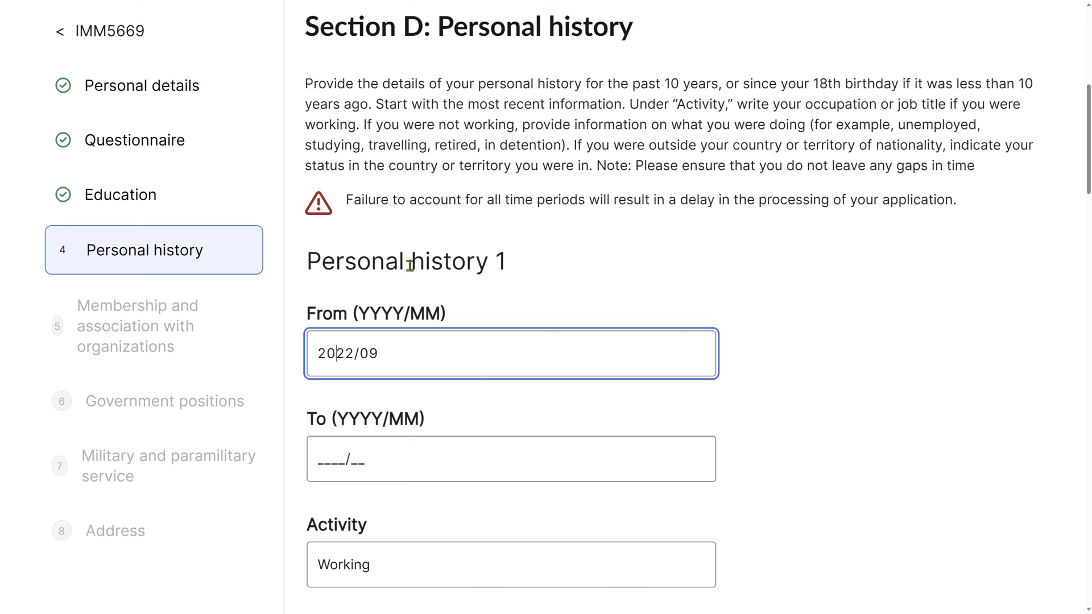
pyautogui.scroll(-14, 410, 265)
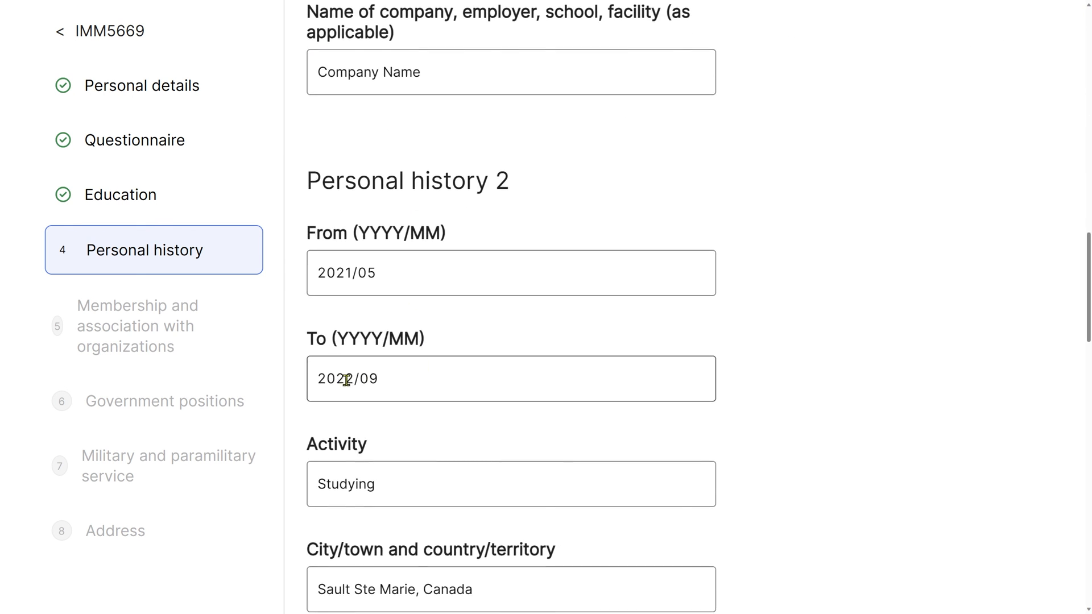
pyautogui.moveTo(387, 380); pyautogui.dragTo(323, 380)
pyautogui.click(328, 378)
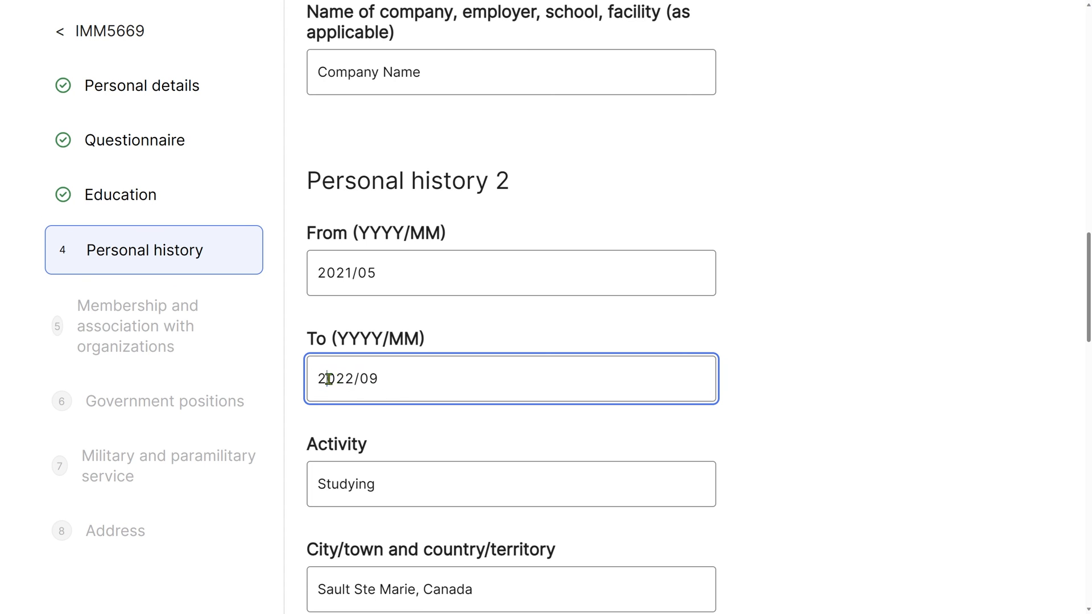
pyautogui.scroll(10, 786, 428)
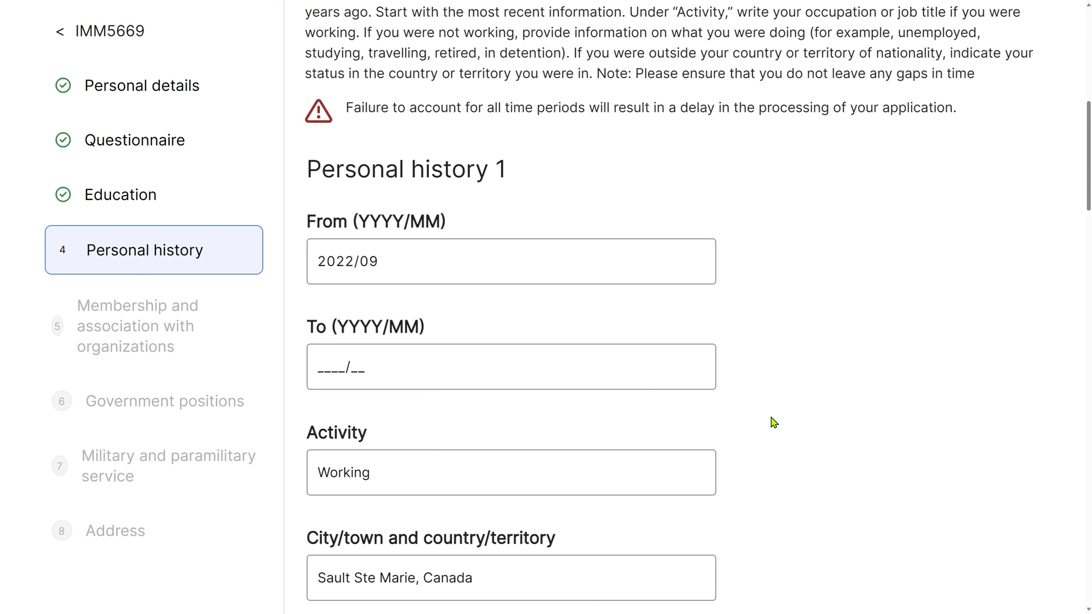
pyautogui.scroll(-10, 774, 422)
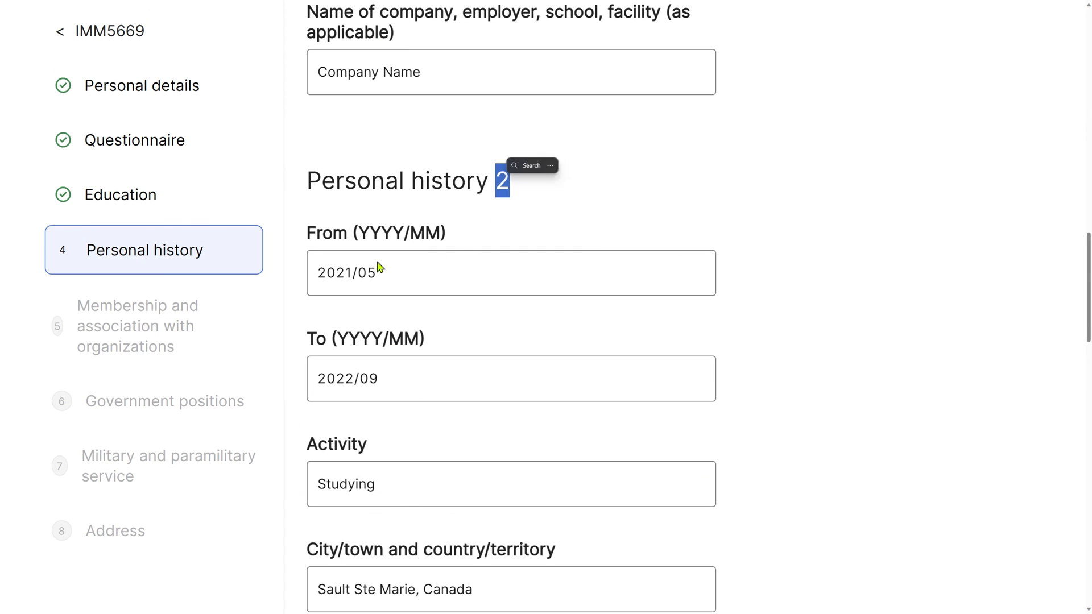
pyautogui.click(380, 268)
pyautogui.scroll(-8, 440, 290)
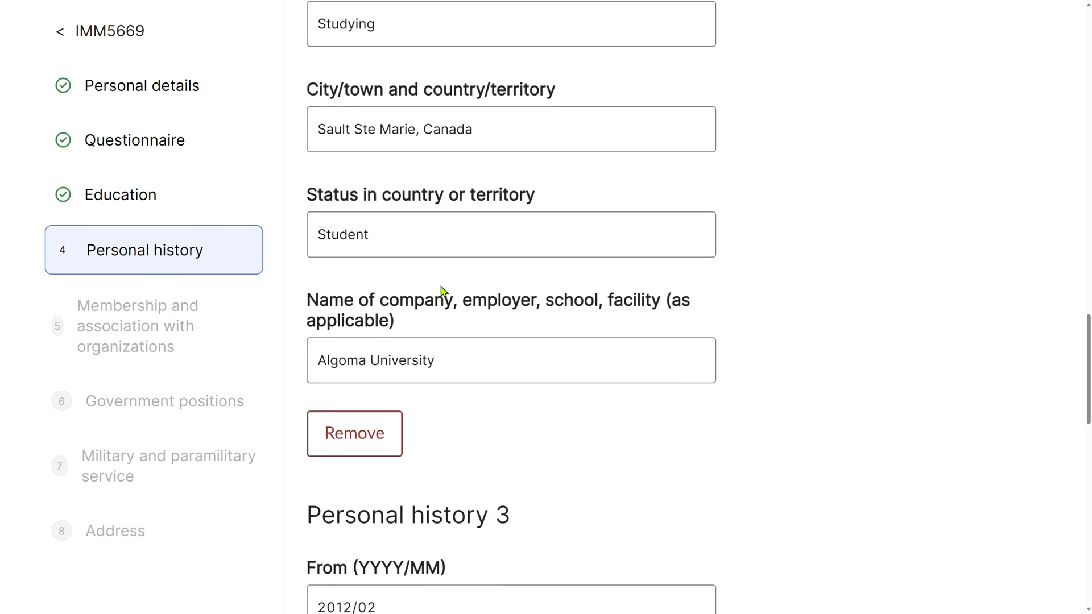
pyautogui.scroll(-5, 442, 292)
pyautogui.click(369, 436)
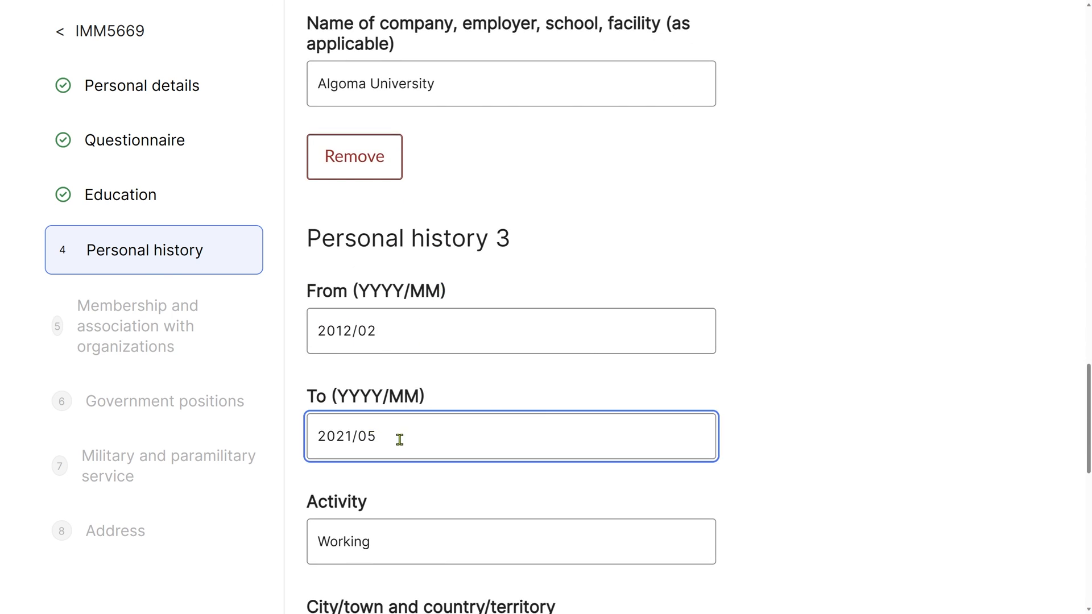
pyautogui.scroll(10, 444, 443)
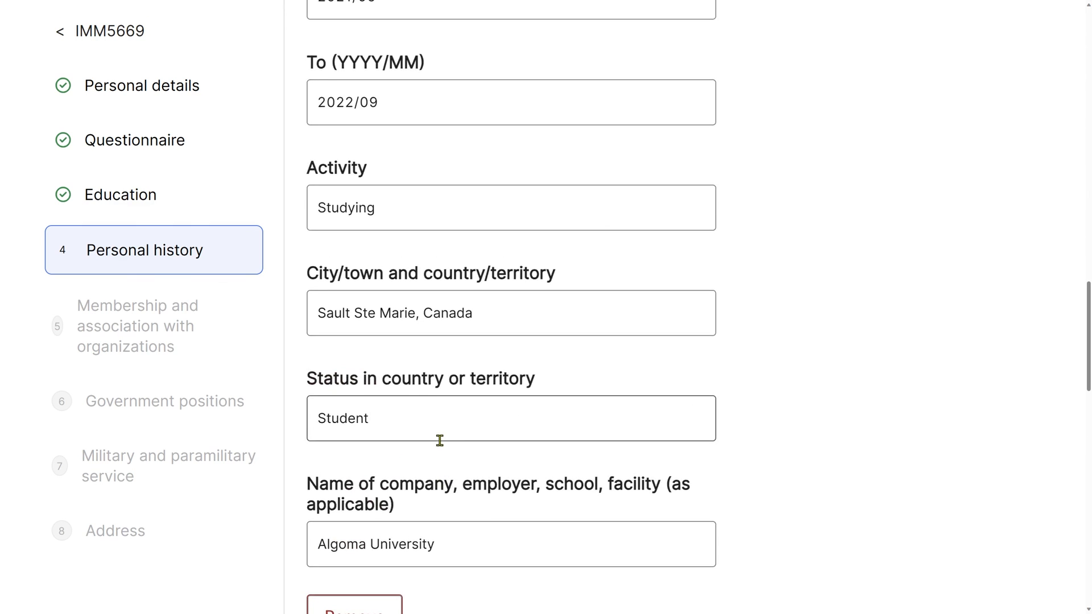
pyautogui.moveTo(382, 181); pyautogui.dragTo(323, 180)
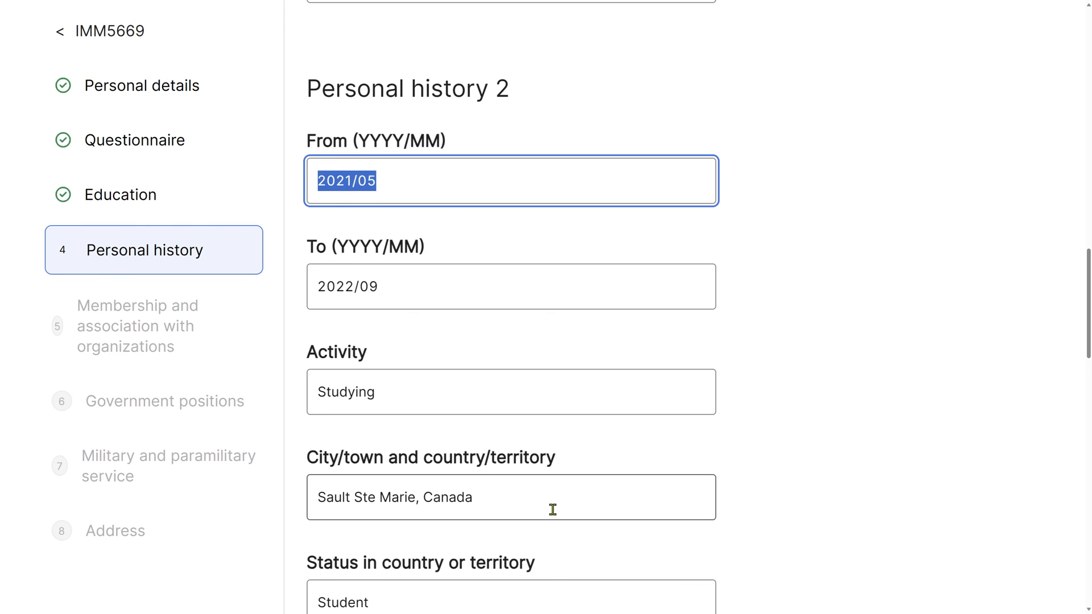
pyautogui.scroll(-10, 552, 510)
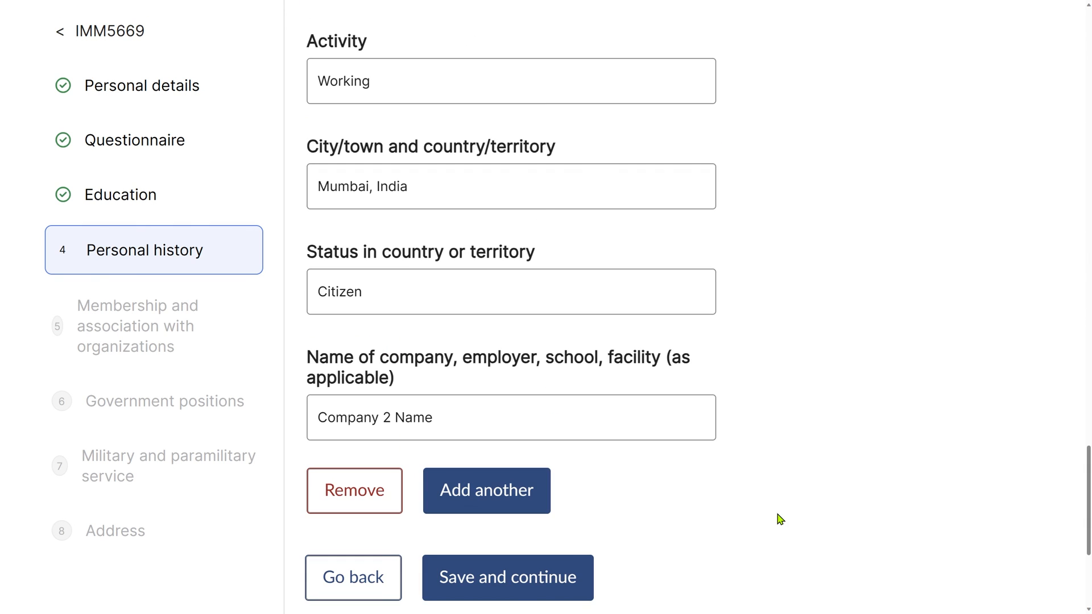